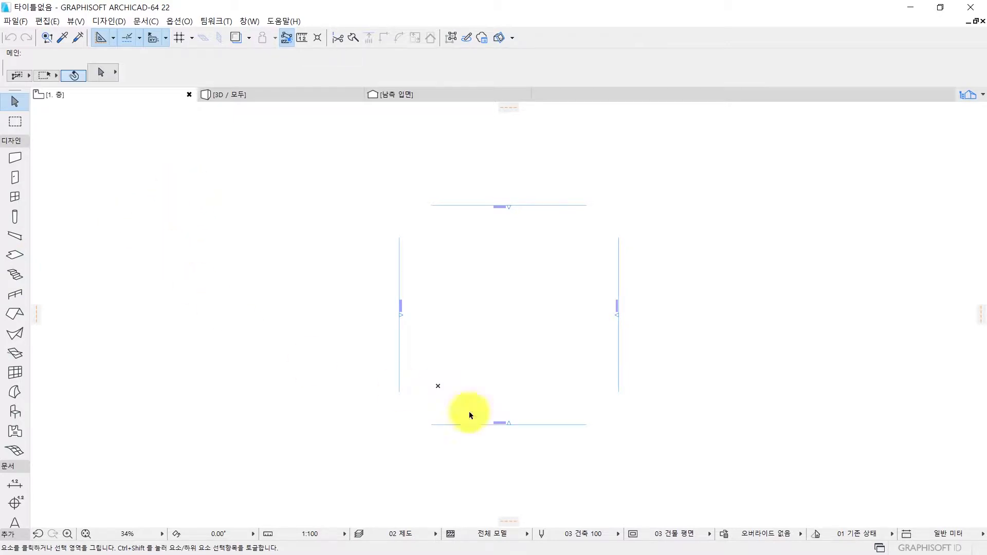
Examine the first-floor plan and its four elevation markers at different zoom levels
middle_drag(523, 244, 460, 240)
scroll(436, 250, up, 2)
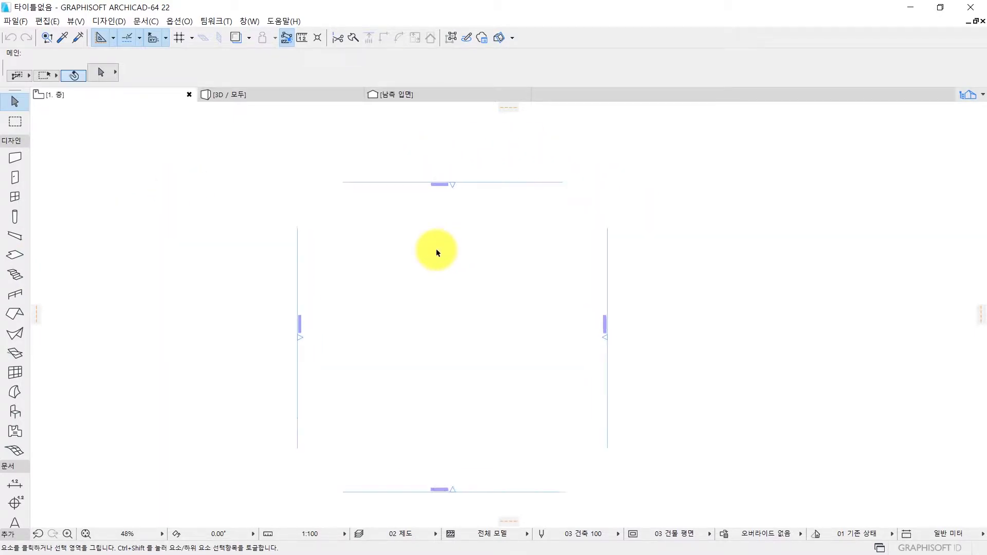
middle_drag(496, 291, 467, 270)
scroll(464, 259, down, 4)
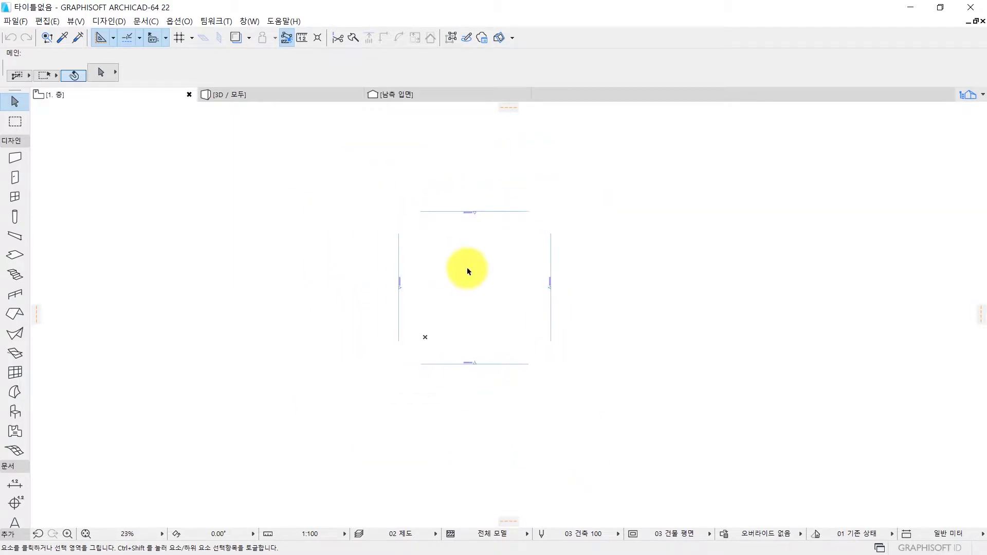
scroll(493, 247, up, 3)
middle_drag(488, 267, 562, 271)
scroll(383, 246, up, 3)
scroll(545, 275, up, 3)
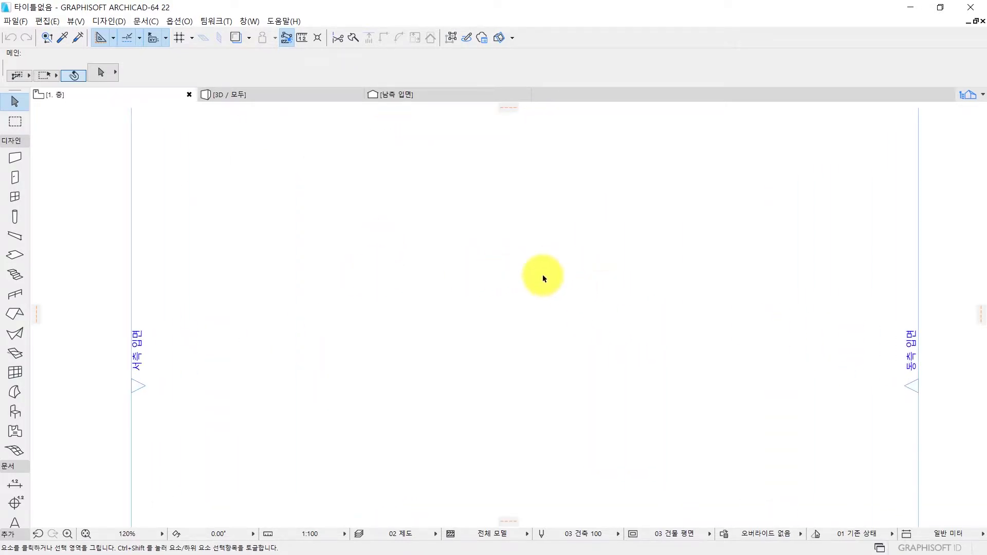
scroll(543, 278, down, 9)
scroll(535, 315, up, 3)
scroll(536, 316, up, 2)
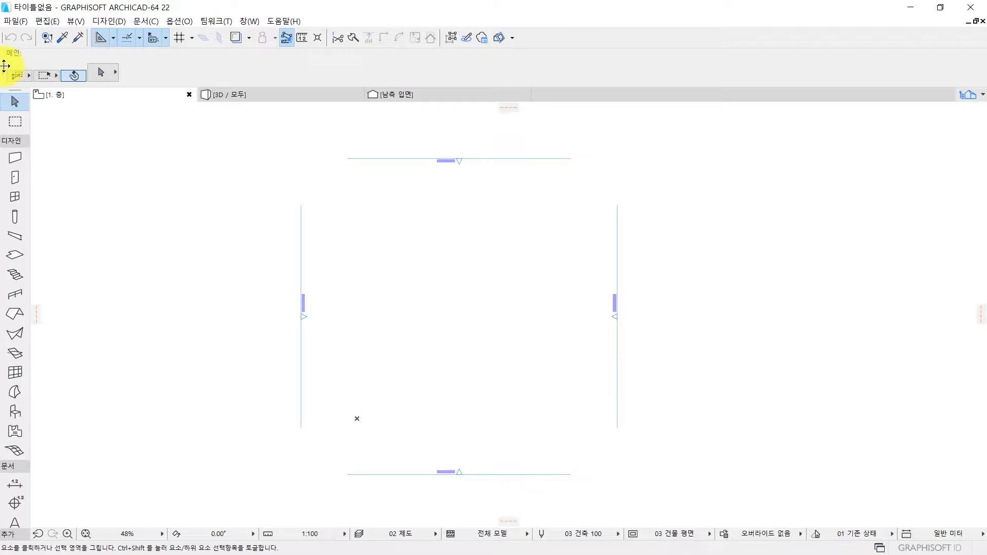
Undock the Info Box, try it docked on the side opposite the Toolbox, and leave it floating over the plan
drag(4, 66, 538, 176)
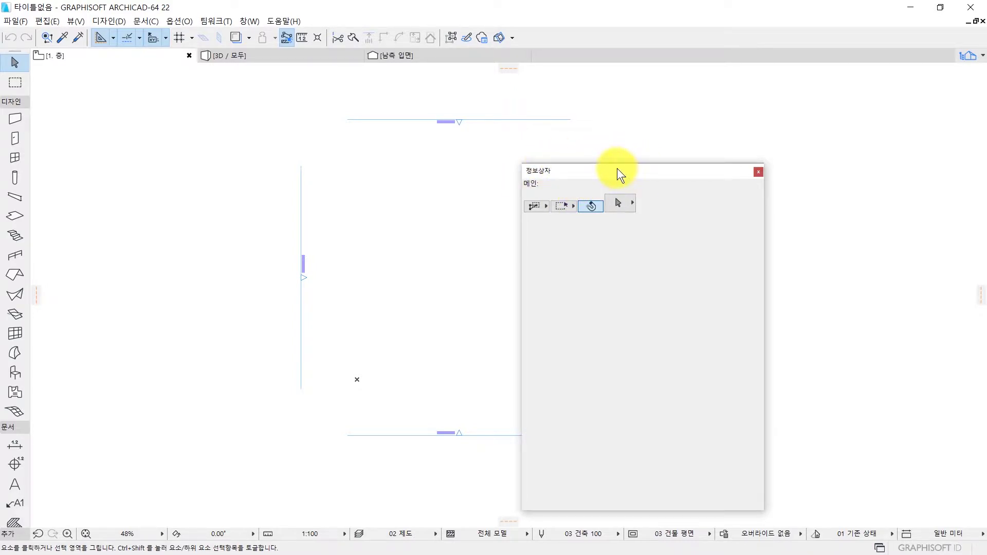
drag(621, 171, 974, 201)
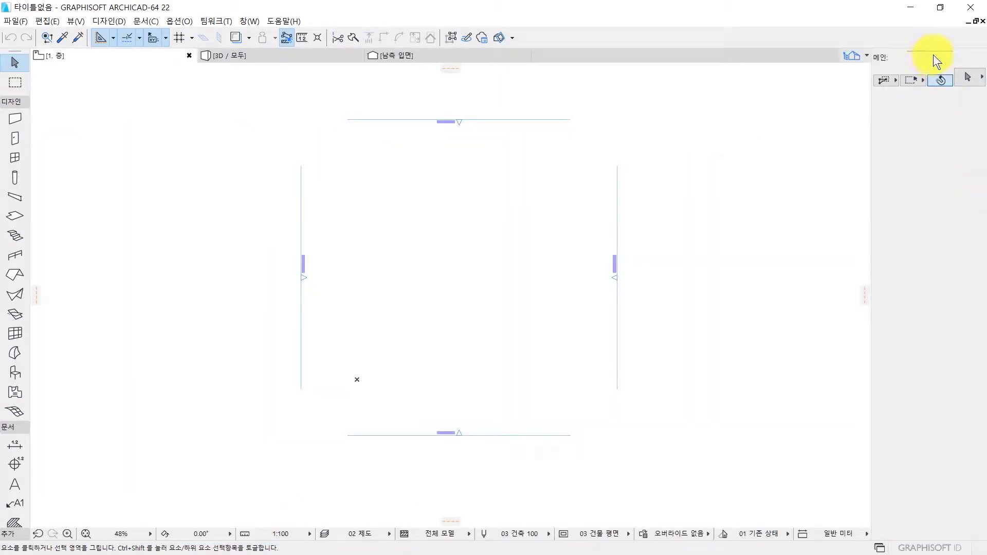
drag(936, 53, 680, 142)
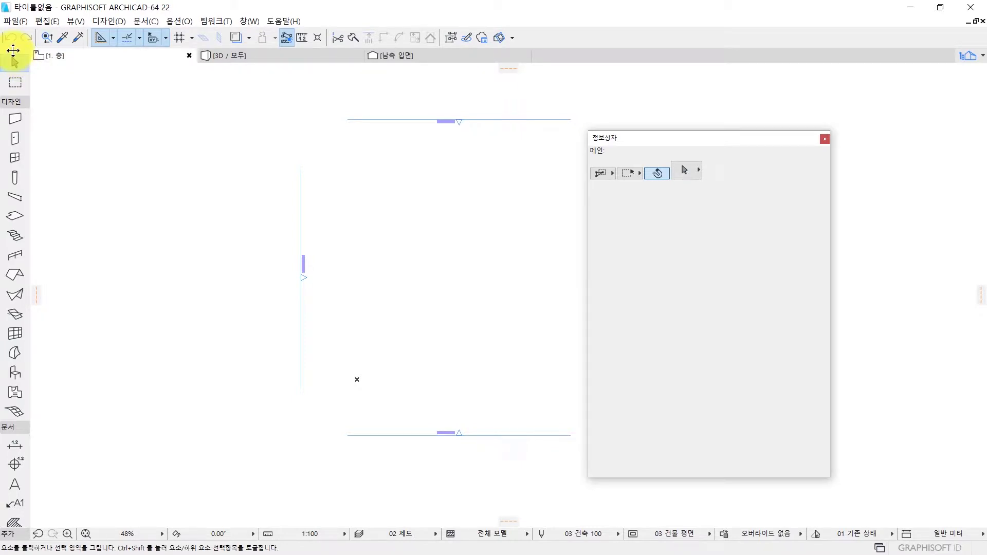
Float the Toolbox over the plan, widen it to five labelled tool columns, and adjust the floating Info Box's width
mouse_move(13, 49)
mouse_down()
mouse_move(183, 132)
mouse_move(439, 78)
mouse_up()
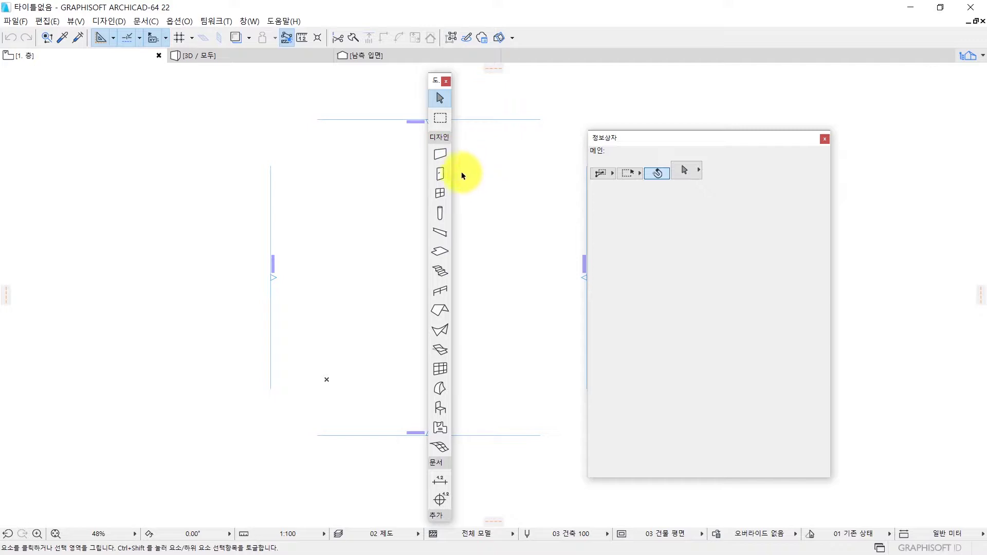
drag(452, 145, 649, 146)
drag(580, 79, 281, 85)
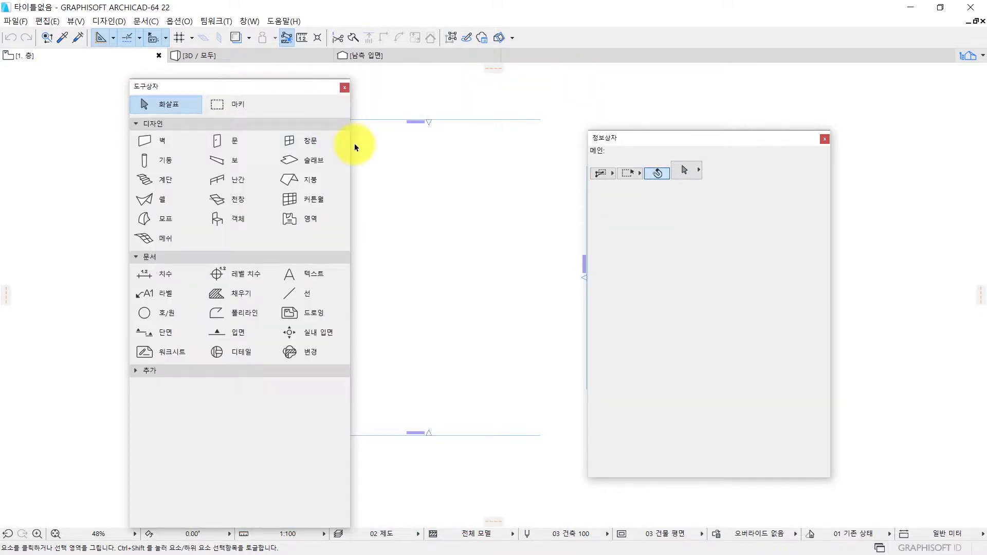
drag(350, 148, 457, 150)
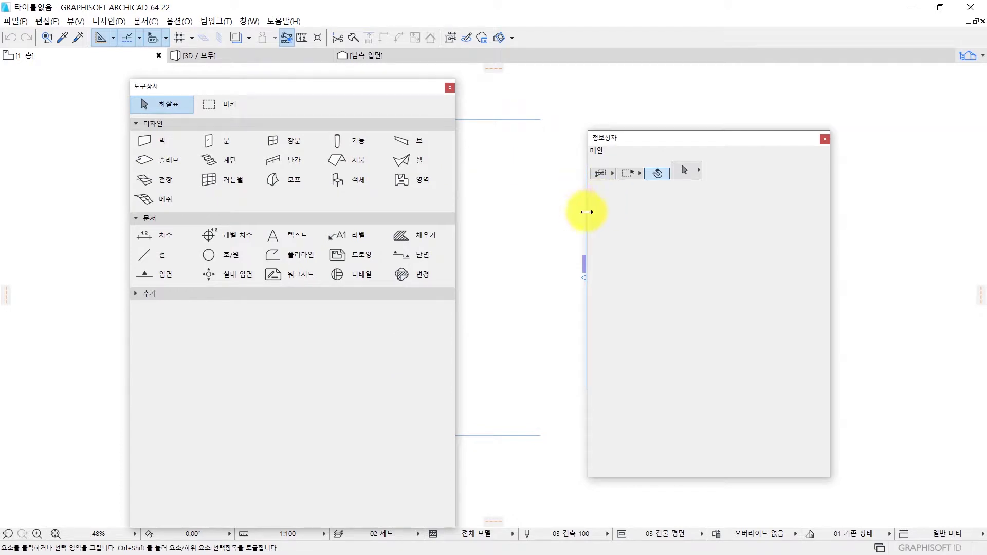
drag(585, 220, 472, 226)
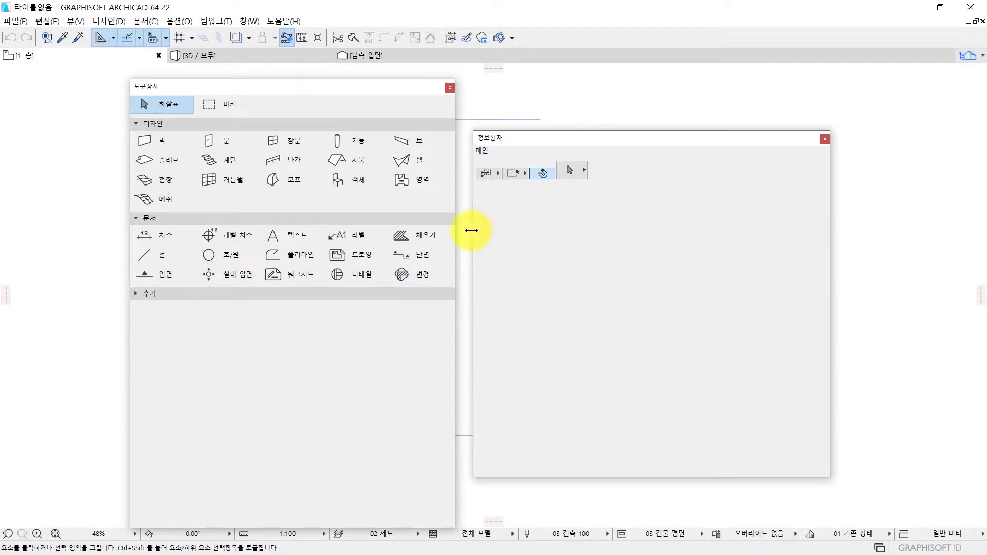
drag(829, 237, 783, 250)
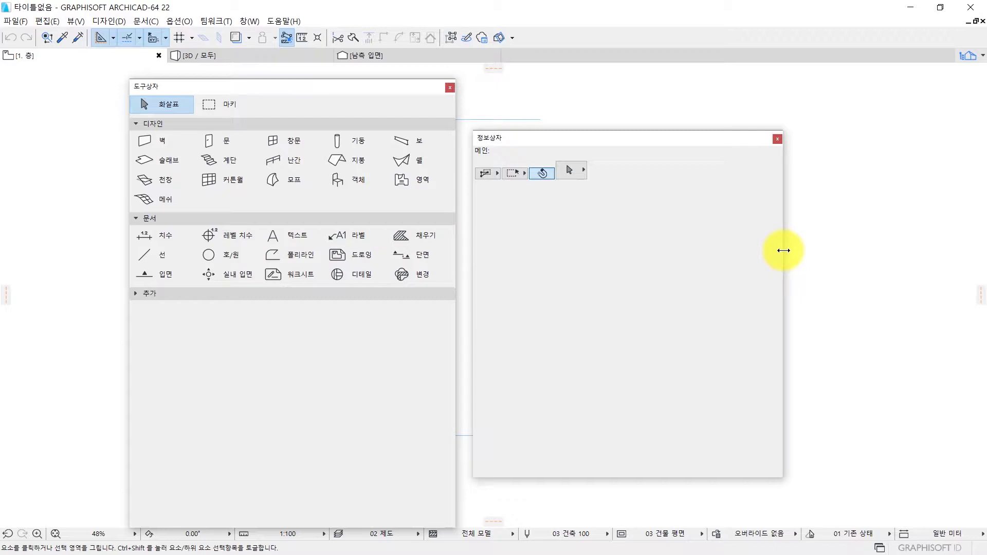
Close the floating Toolbox and Info Box palettes, and show both palettes again
click(450, 88)
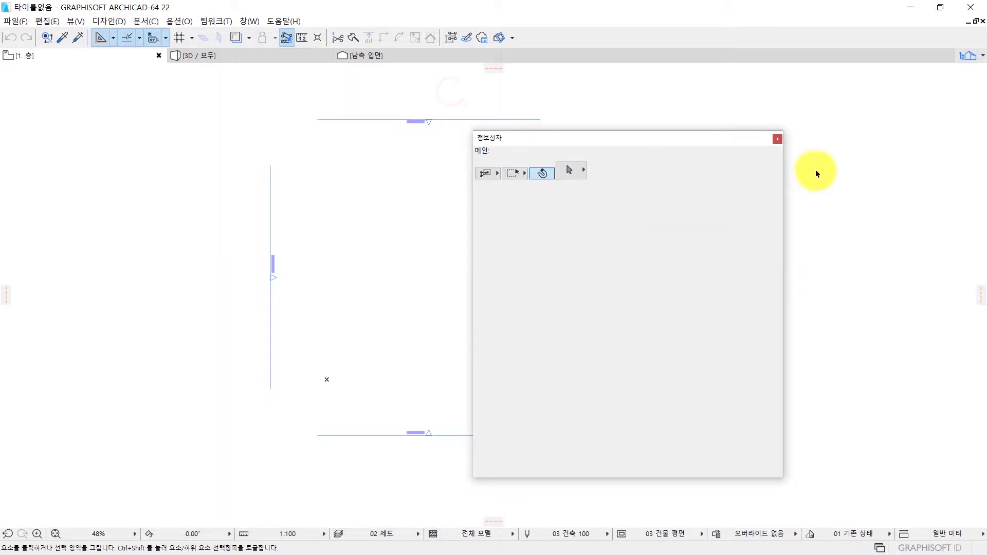
click(770, 140)
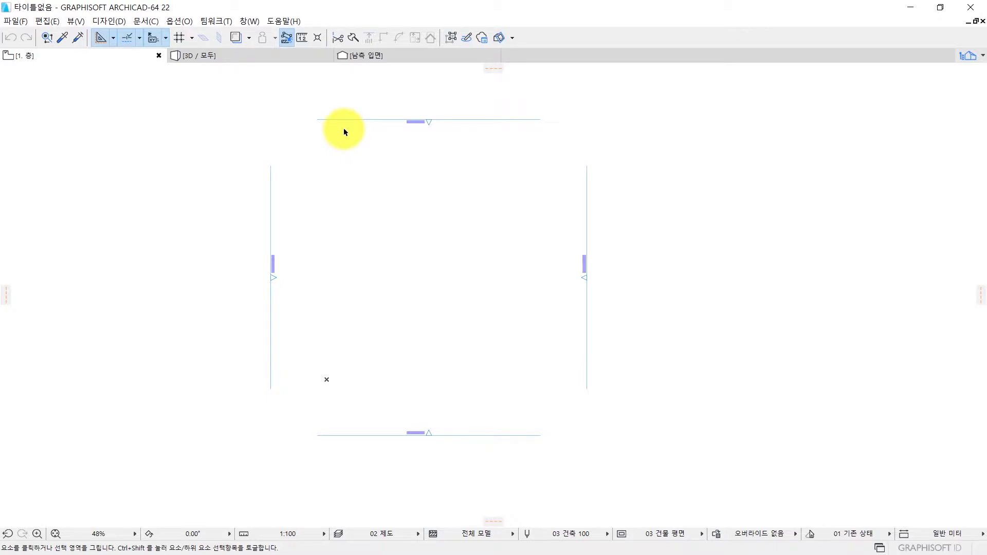
click(248, 21)
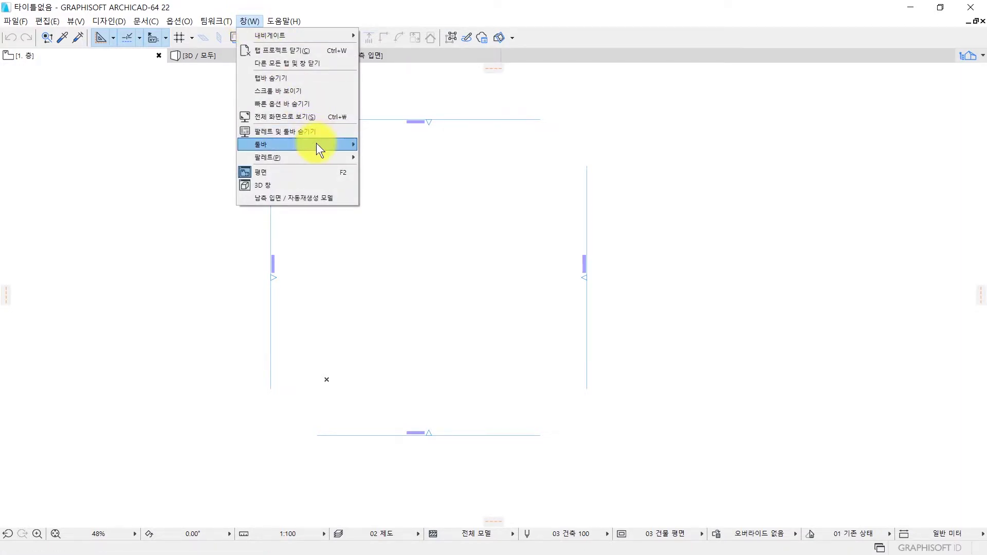
mouse_move(313, 156)
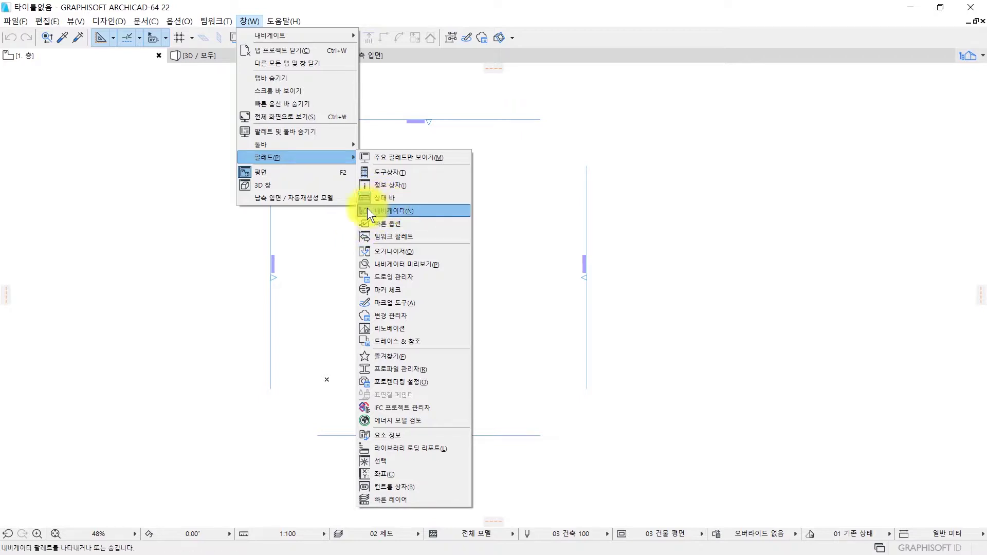
click(409, 174)
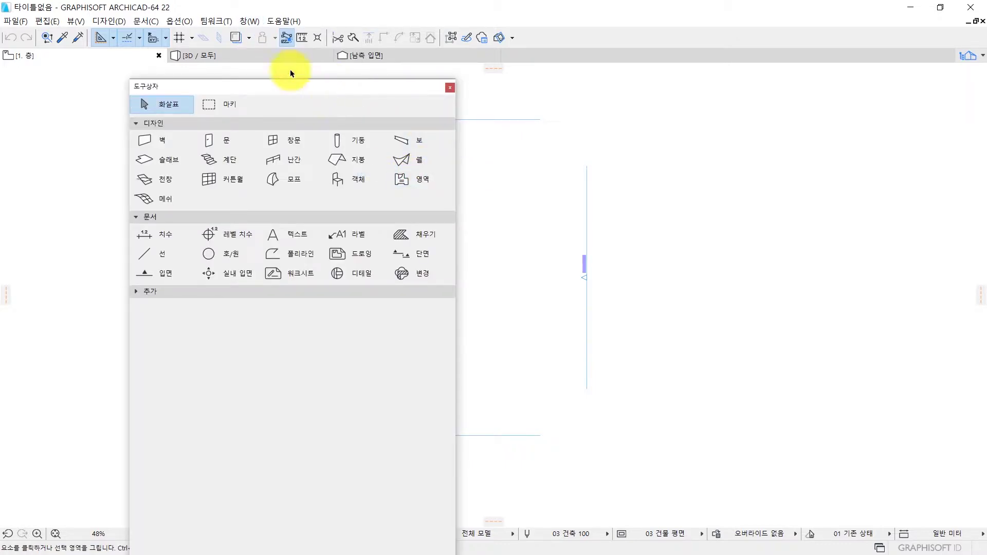
click(249, 21)
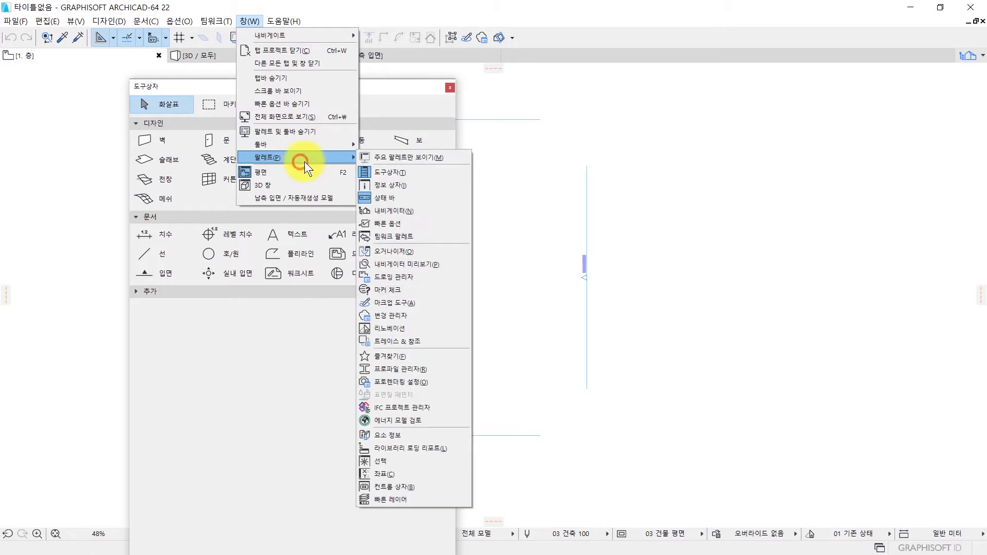
click(397, 185)
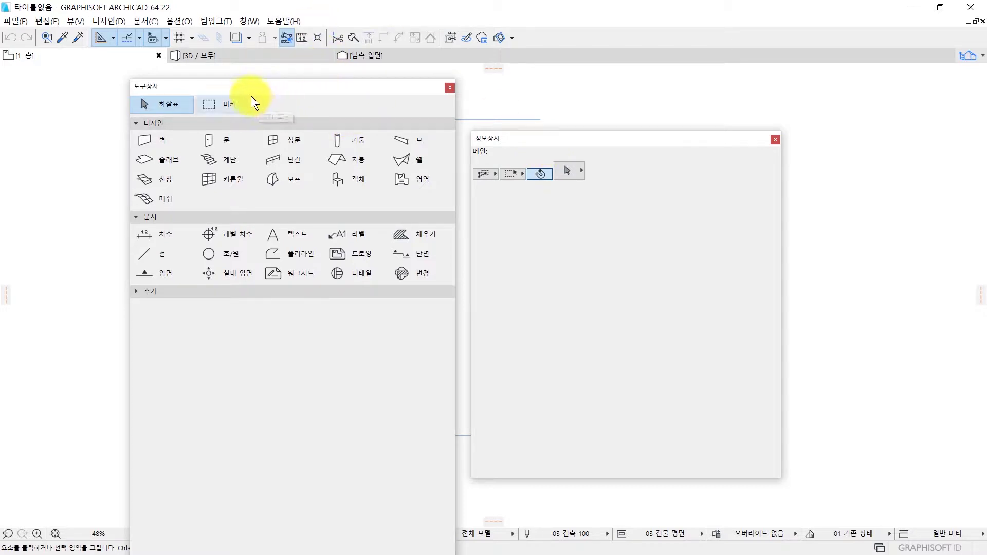
Dock the Toolbox as a narrow vertical strip and dock the Info Box vertically between it and the plan
drag(229, 95, 7, 202)
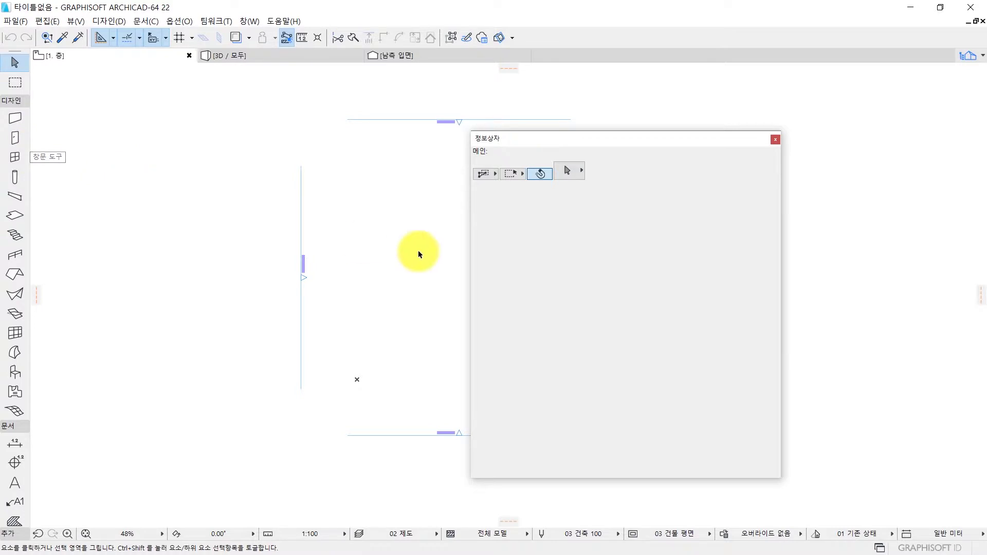
drag(516, 145, 184, 54)
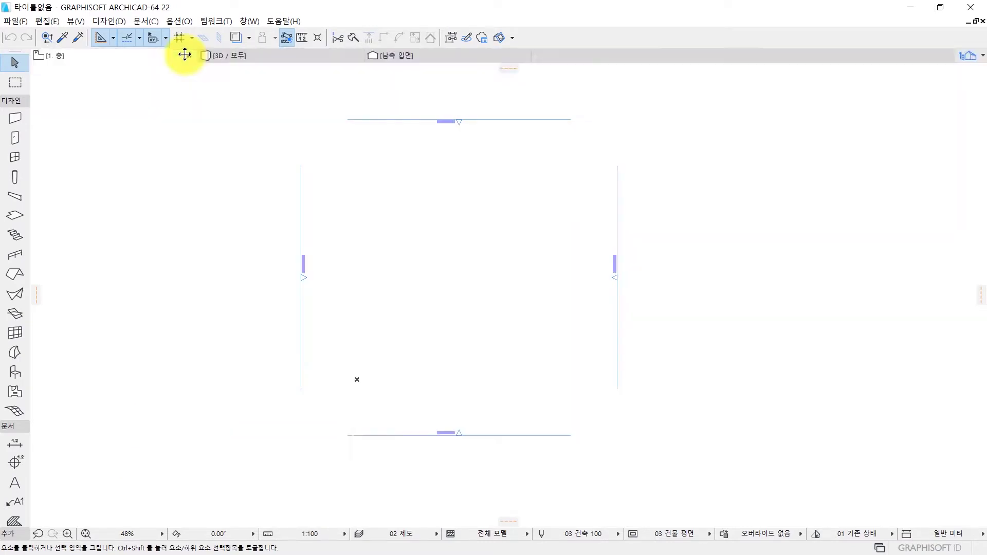
drag(32, 64, 33, 96)
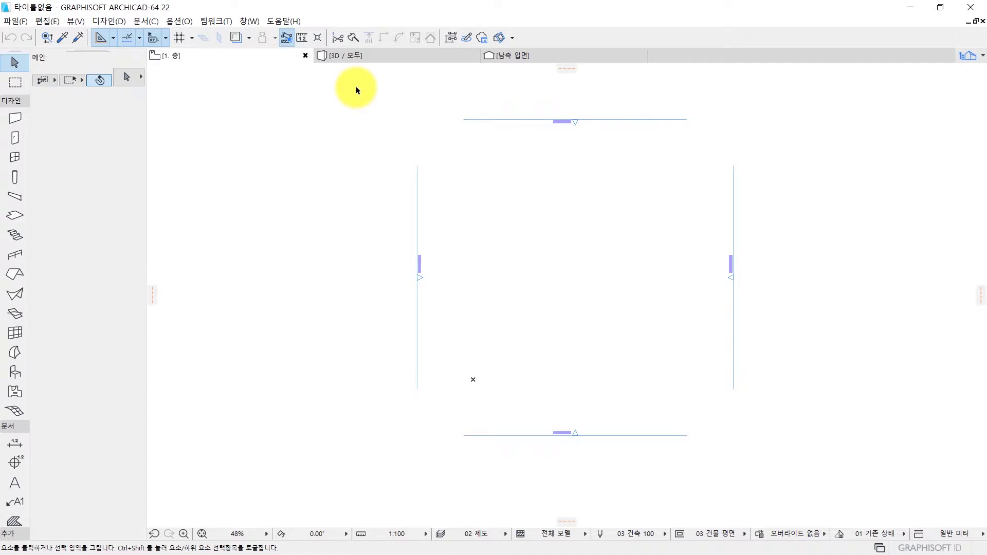
Show the Navigator palette, float it over the plan, and dock it again on the side opposite the Info Box
click(249, 21)
mouse_move(276, 156)
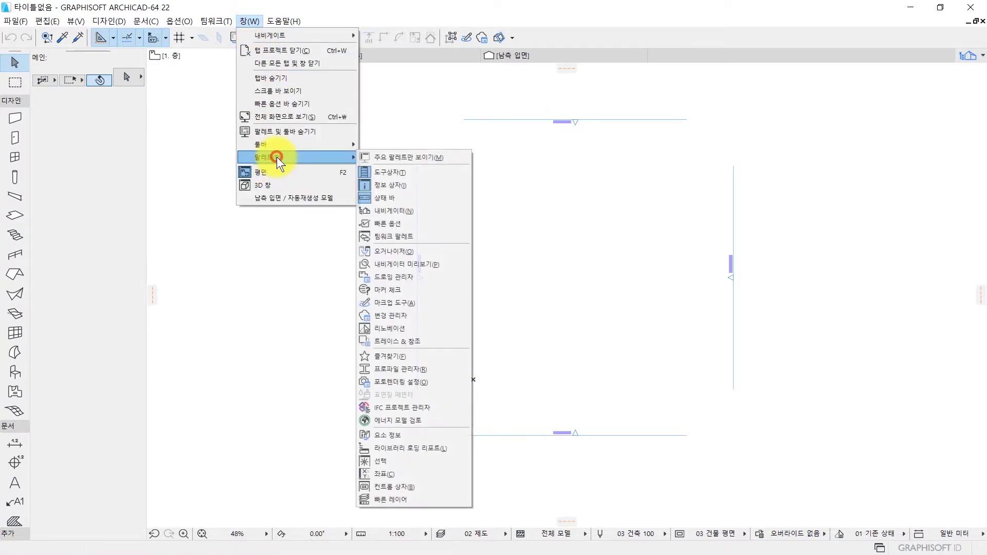
click(386, 212)
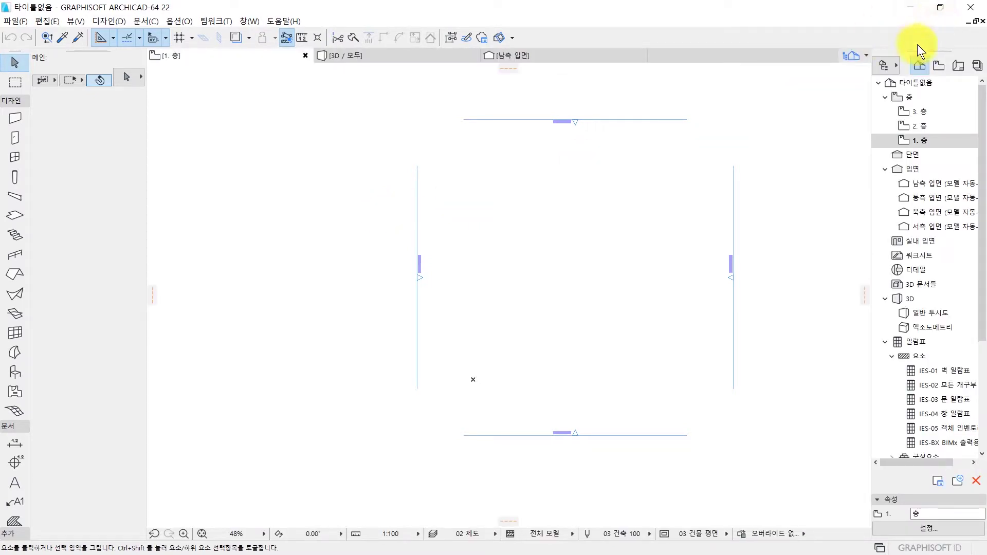
drag(917, 50, 501, 115)
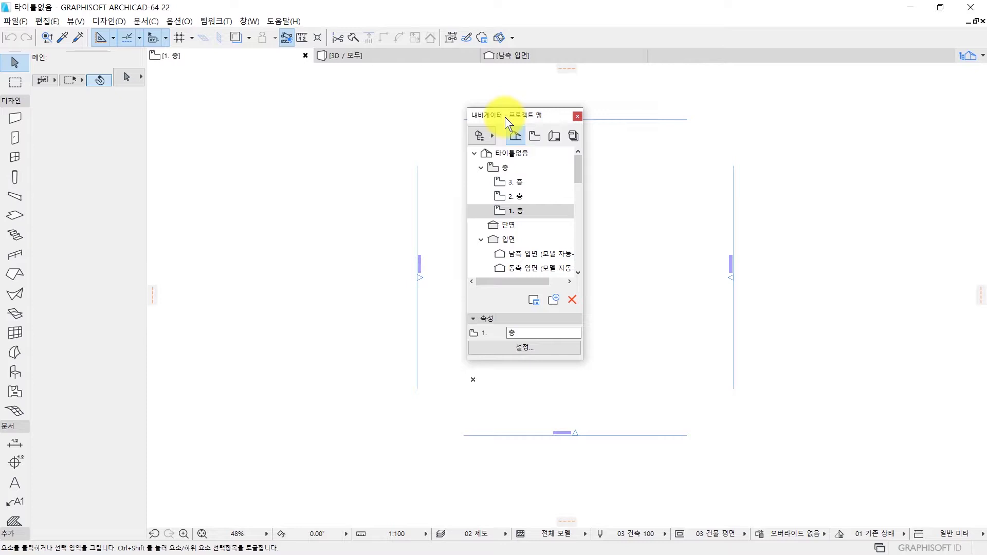
drag(505, 117, 985, 177)
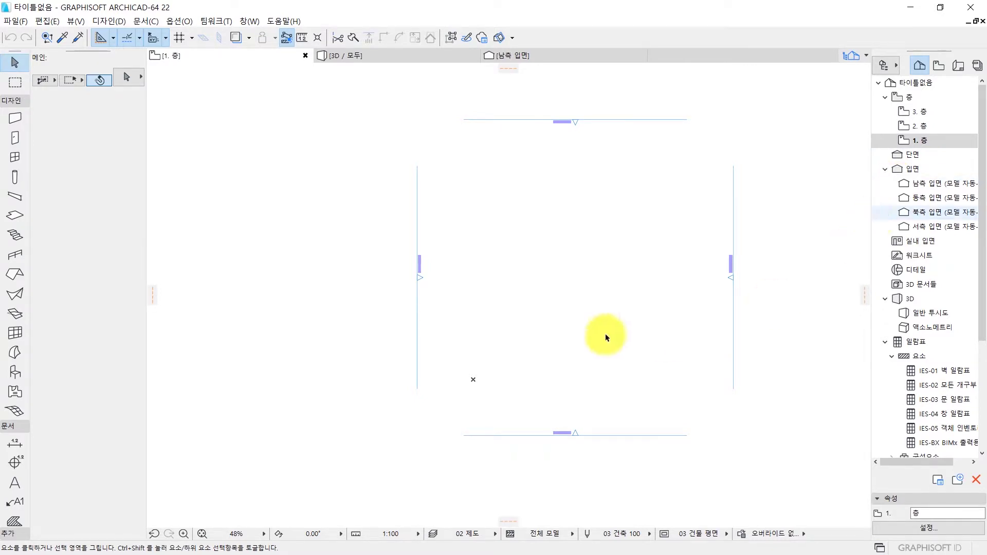
Show the Quick Options palette and dock it directly beneath the Navigator palette
click(249, 21)
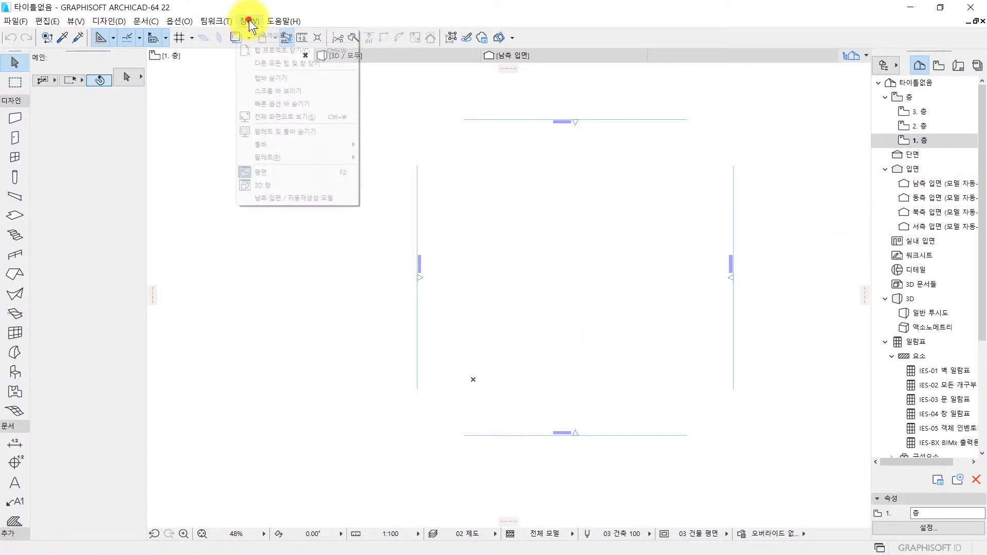
mouse_move(276, 156)
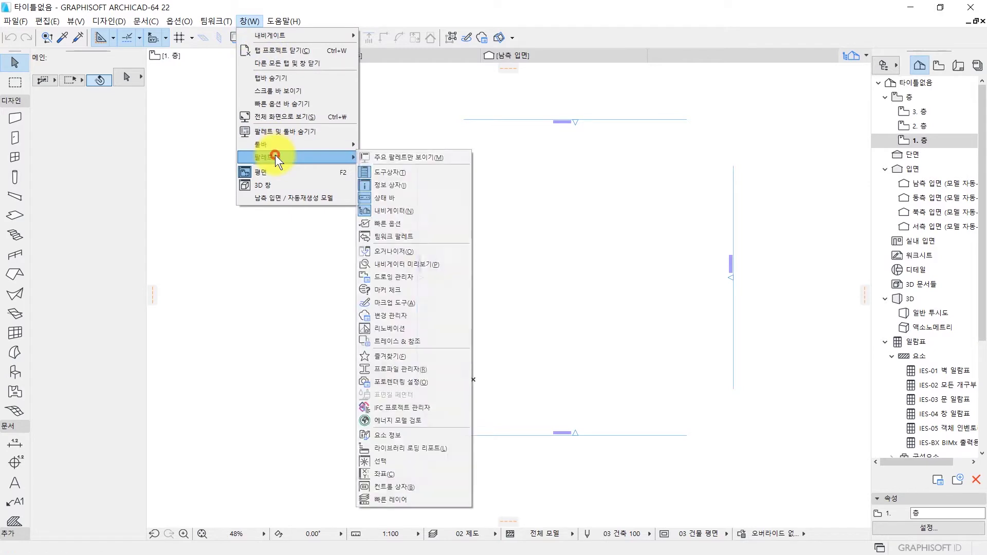
click(425, 227)
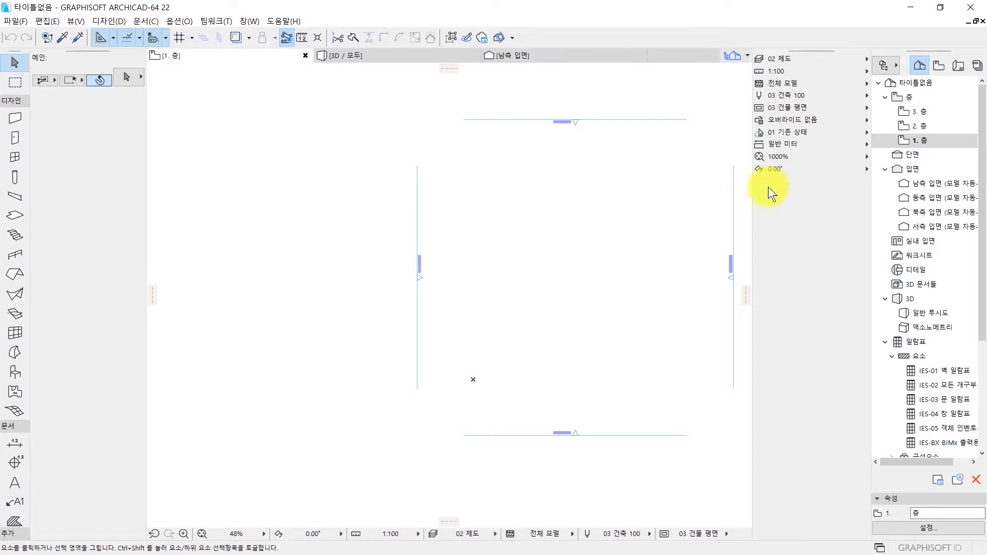
drag(807, 48, 465, 194)
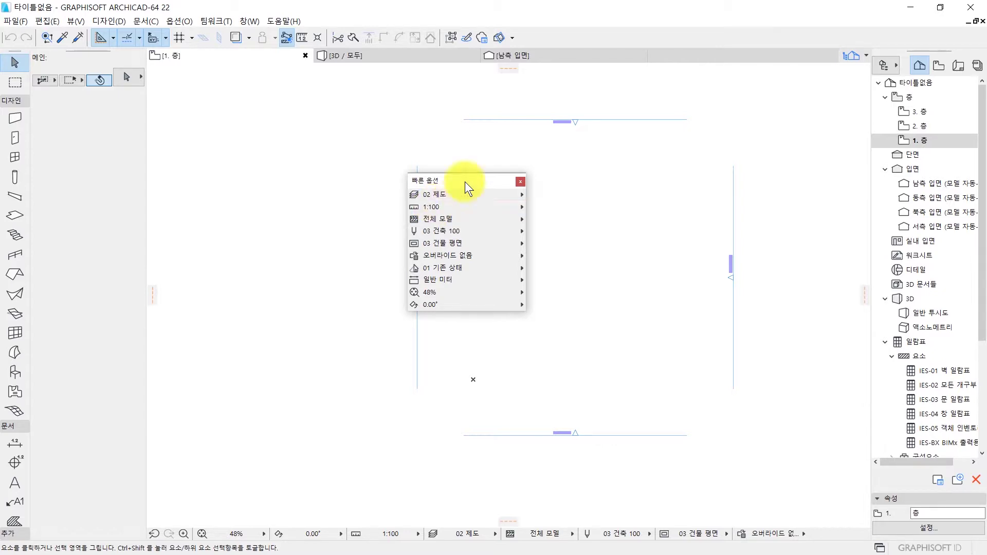
drag(464, 181, 933, 530)
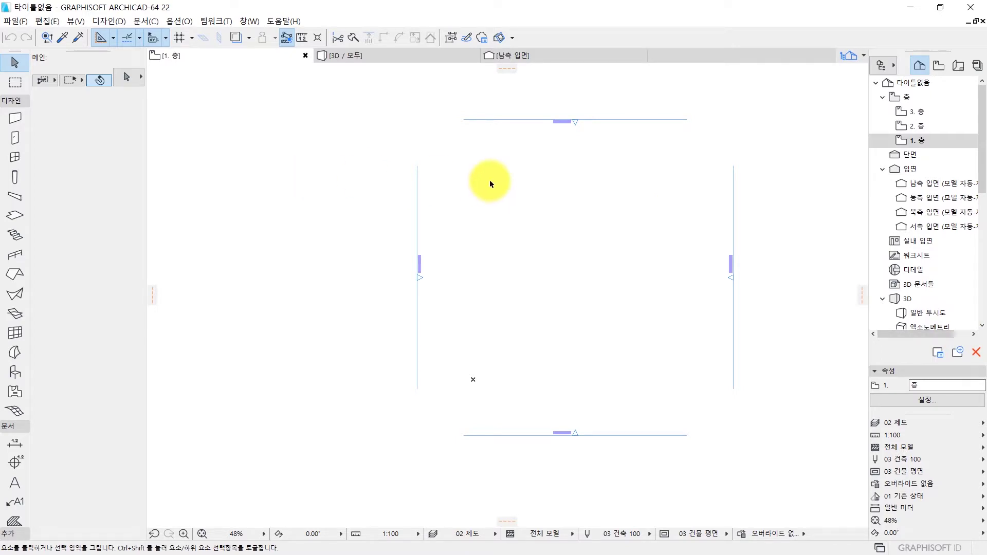
Examine the Column tool's Info Box options and default settings without changing them, and return to the Arrow tool
middle_drag(544, 206, 468, 224)
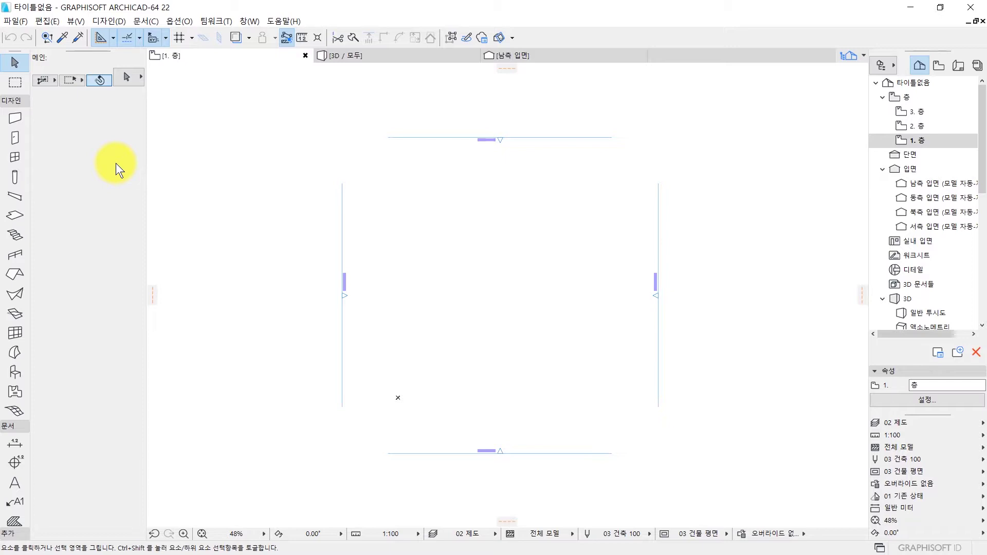
click(14, 181)
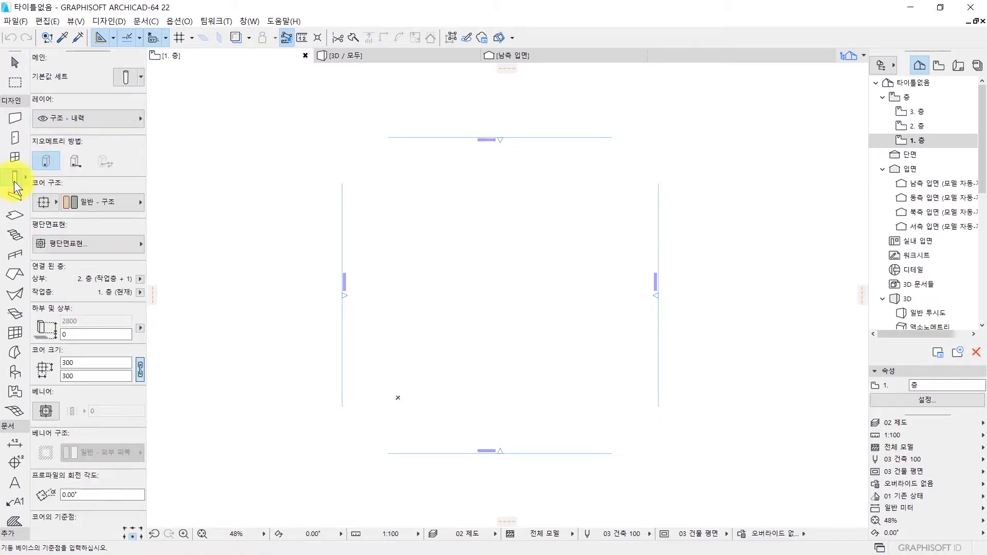
double_click(14, 181)
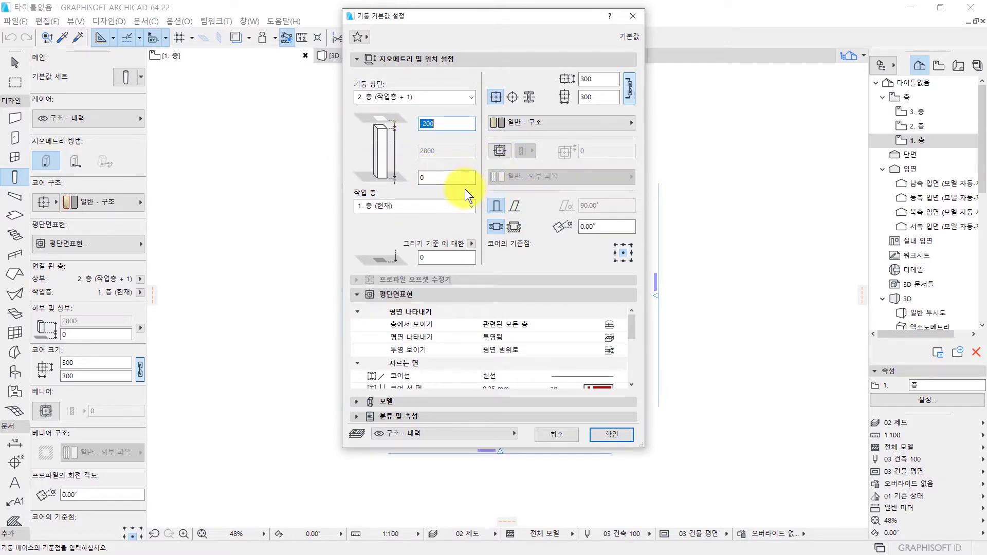
key(Return)
key(Escape)
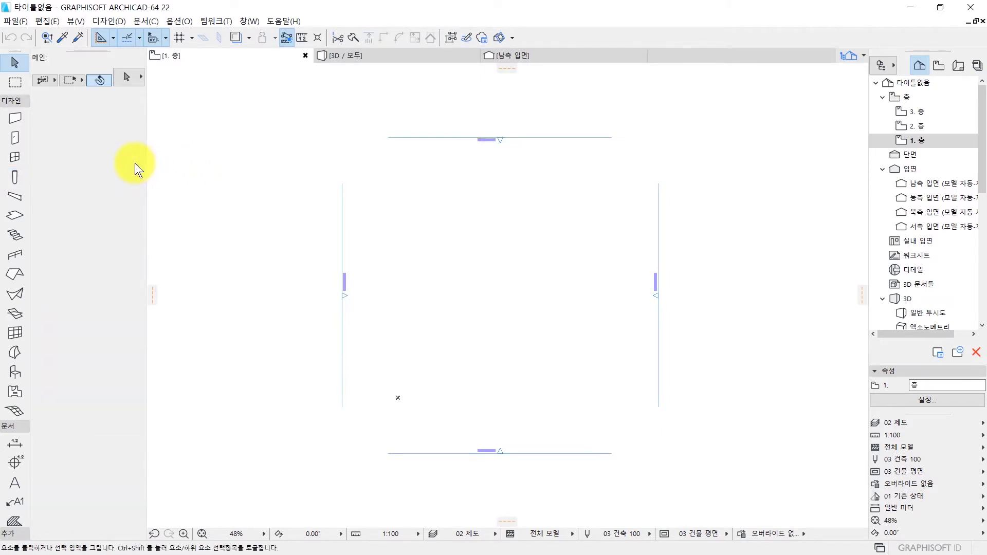
Examine the Column tool's Info Box settings, from layer and structure down to core size, without changing them
click(14, 175)
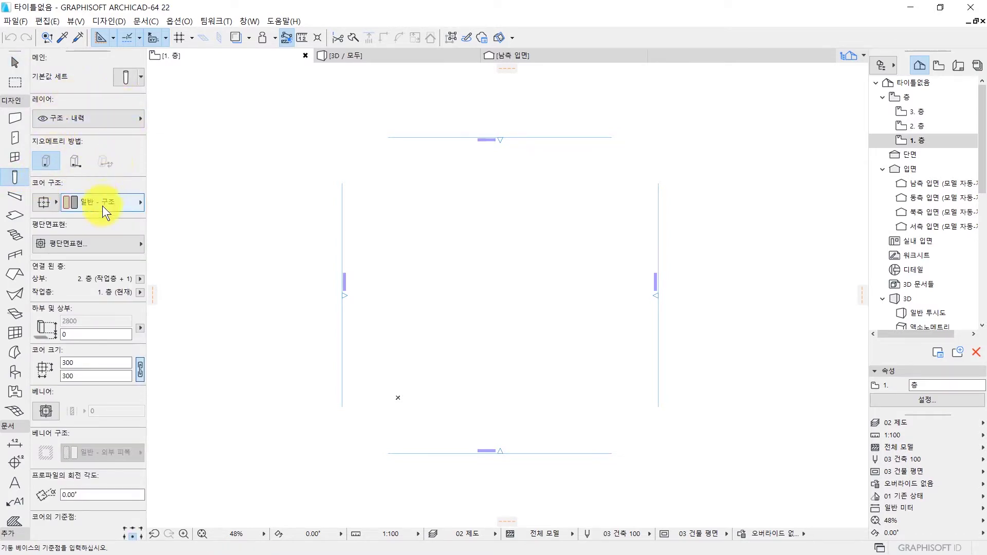
scroll(87, 296, down, 3)
scroll(87, 296, up, 3)
click(94, 122)
click(112, 125)
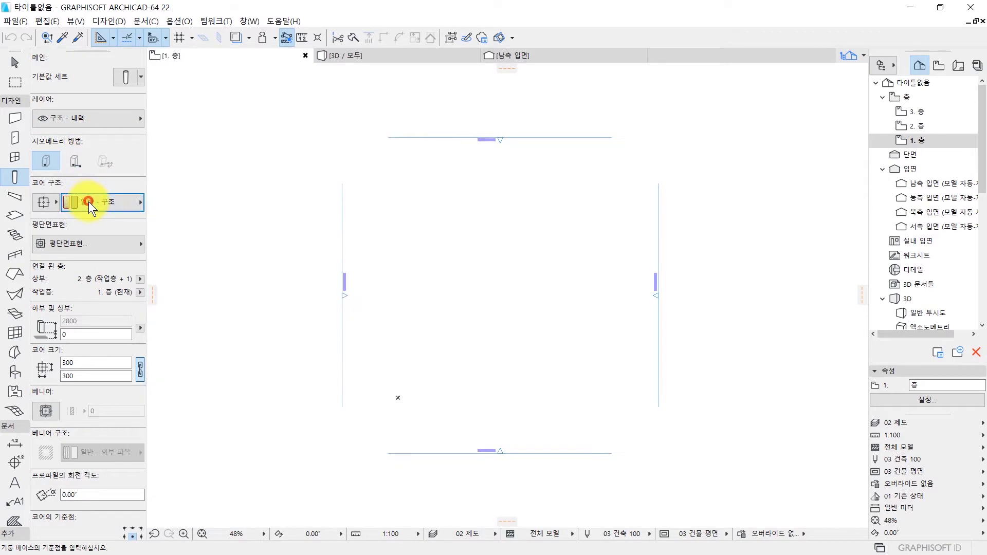
scroll(87, 288, down, 3)
scroll(84, 298, down, 2)
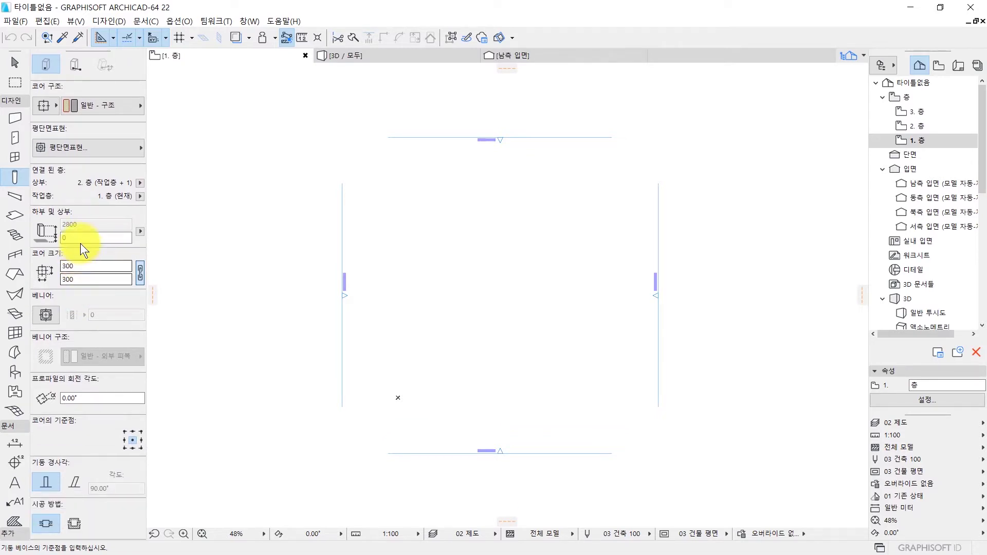
click(95, 267)
drag(113, 268, 45, 269)
click(80, 262)
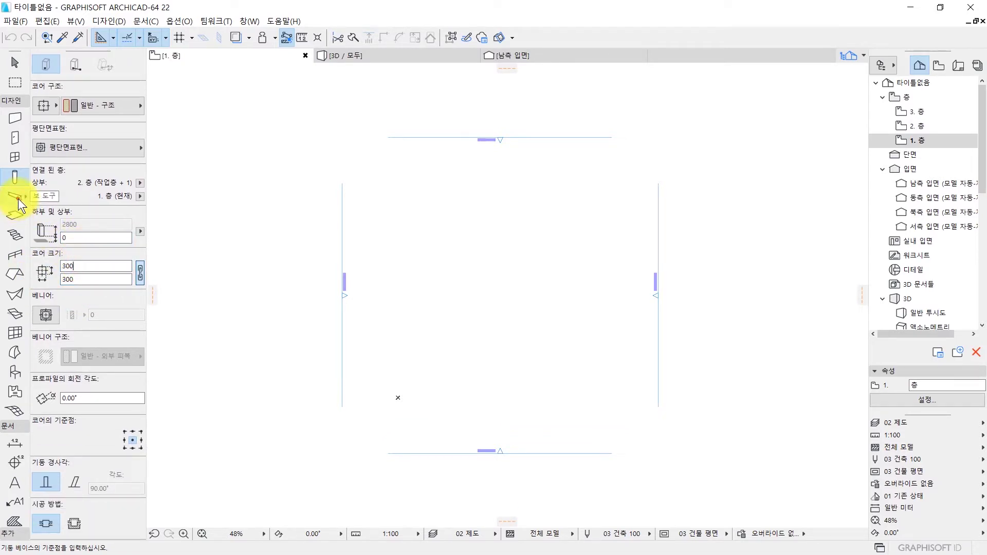
Activate the Beam tool and examine the geometry, structure, height and thickness options in its Info Box
click(18, 198)
scroll(103, 190, down, 3)
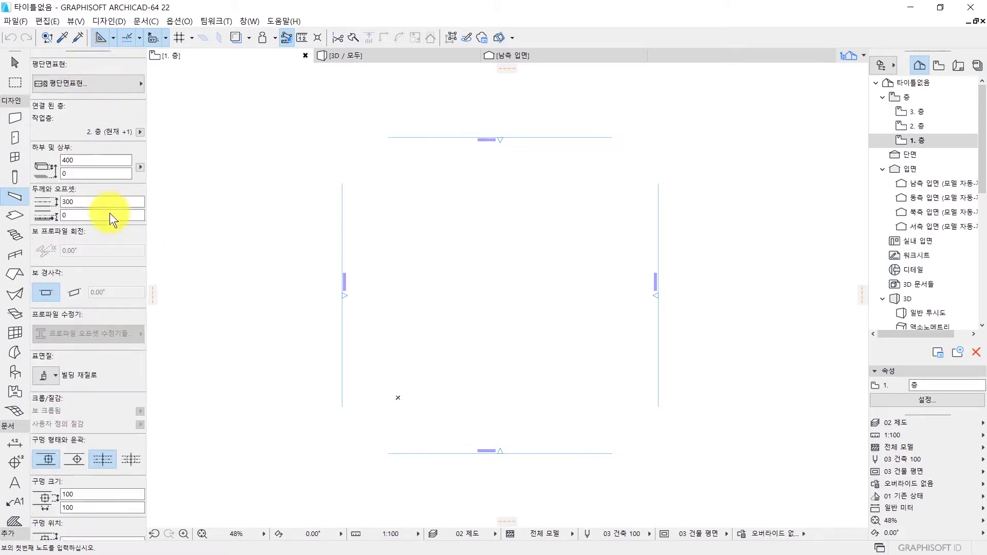
scroll(115, 216, up, 4)
scroll(96, 169, down, 1)
scroll(96, 167, up, 1)
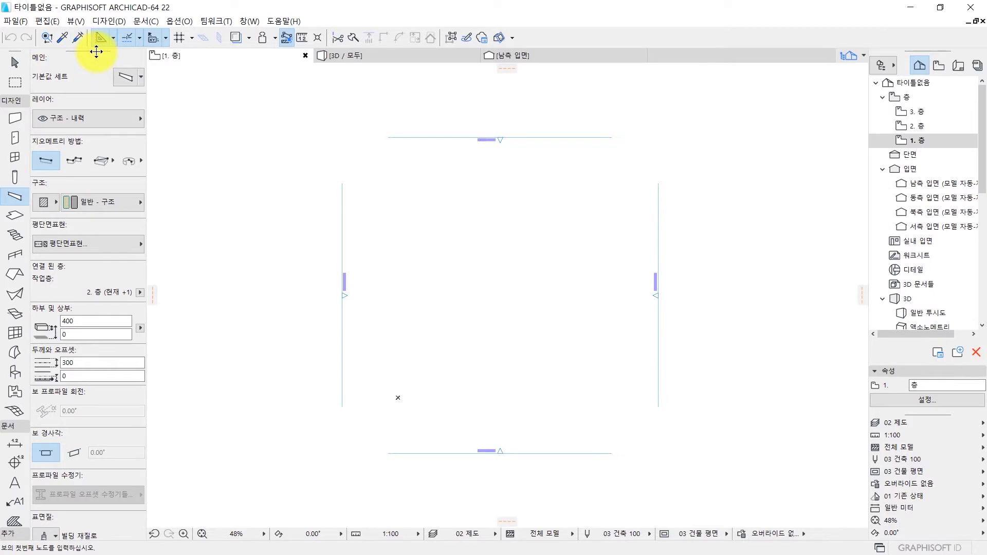
Dock the Info Box horizontally above the floor plan, and return it to its vertical dock beside the Toolbox
drag(97, 45, 276, 49)
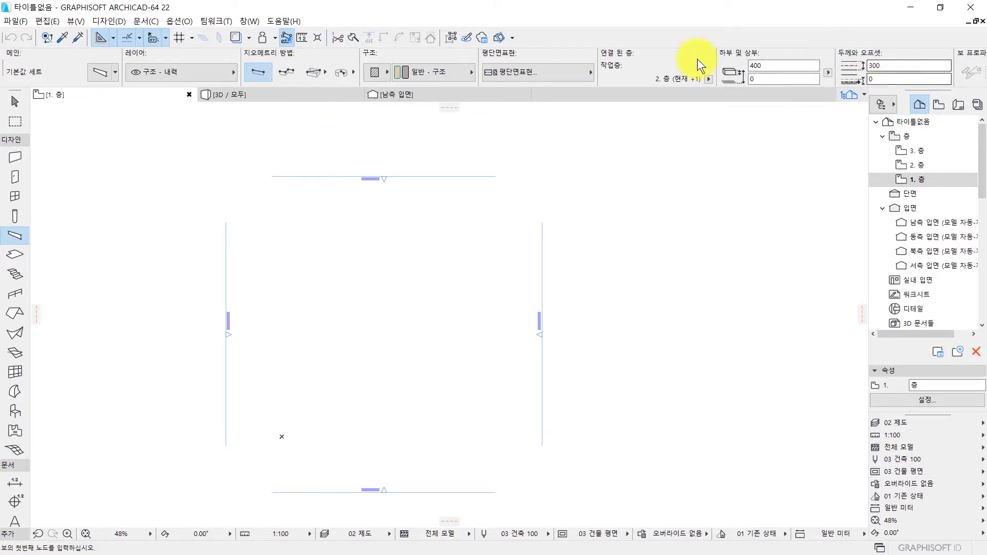
drag(5, 67, 35, 132)
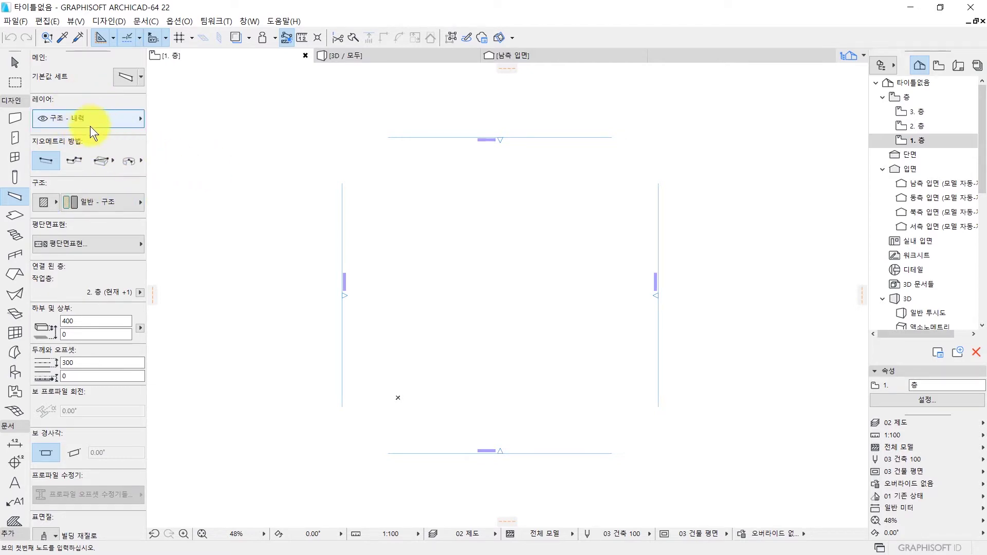
Review the Beam tool's full Info Box in the vertical layout, down to the hole, classification and ID settings
scroll(86, 101, down, 4)
scroll(95, 137, down, 3)
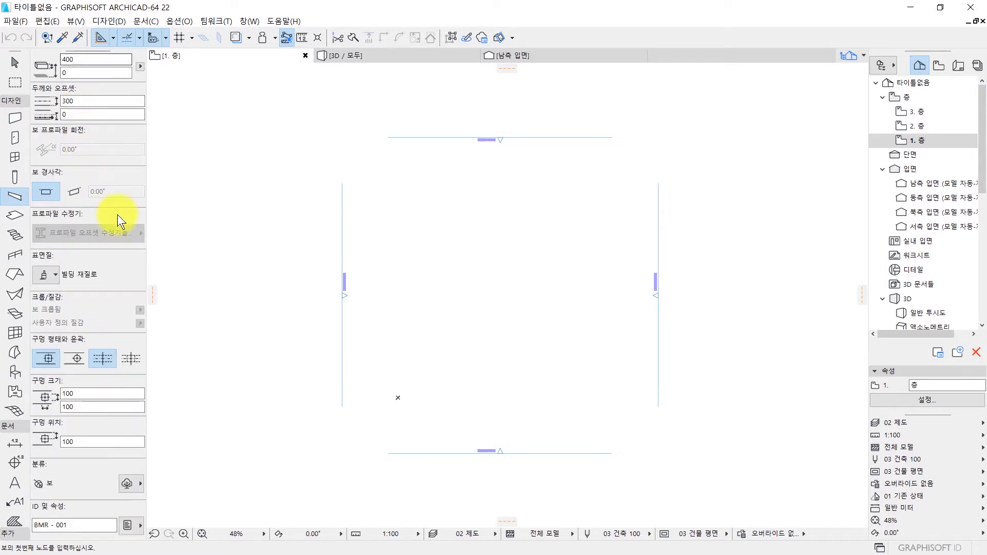
scroll(116, 267, up, 6)
scroll(115, 261, down, 3)
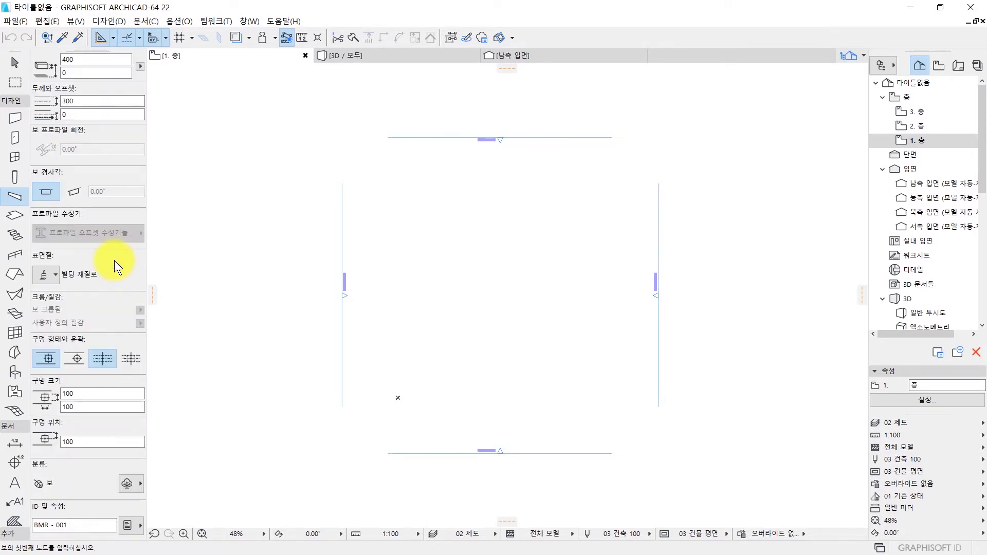
scroll(101, 316, up, 4)
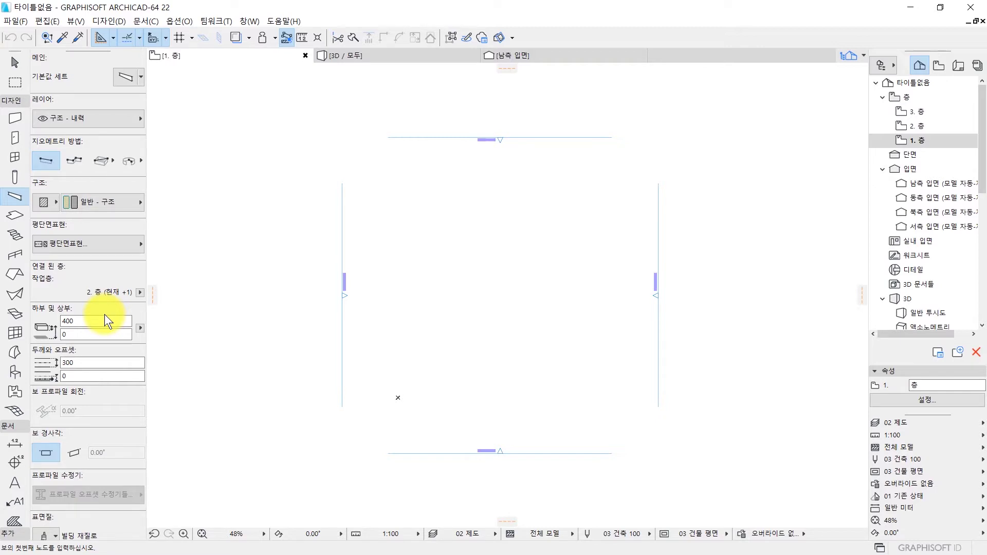
scroll(104, 314, down, 4)
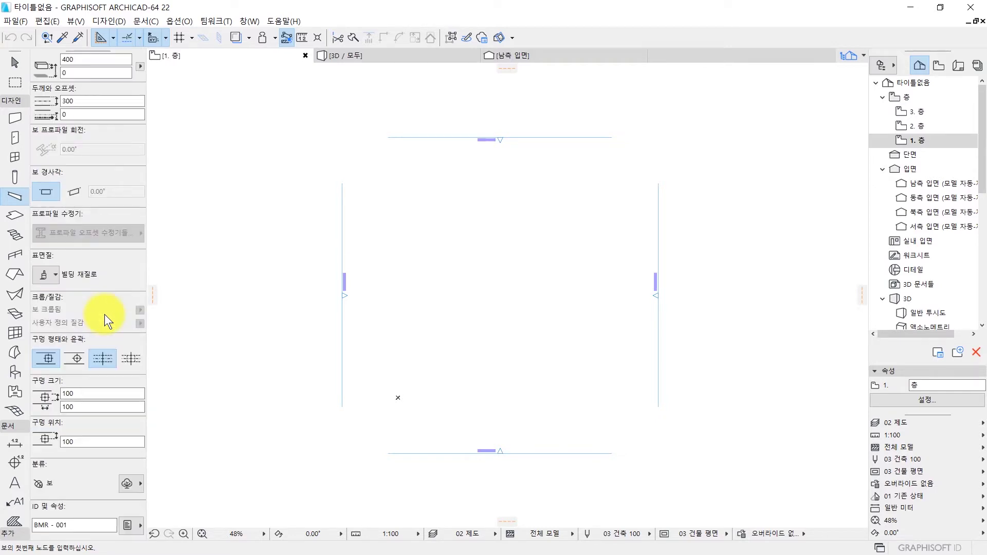
scroll(106, 325, up, 4)
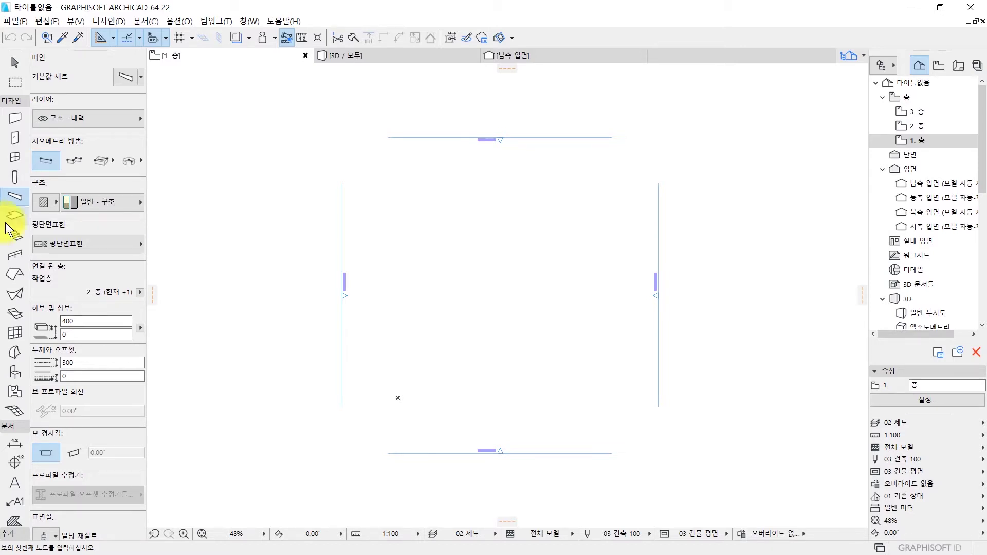
Examine the Beam default settings, including floor plan display and the classification and properties section, and close the dialog
double_click(17, 190)
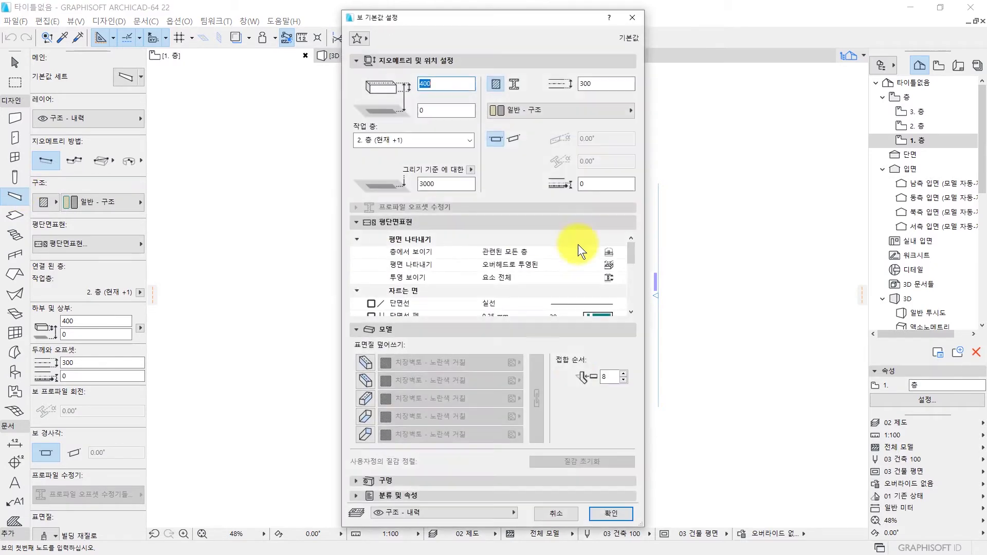
scroll(589, 297, down, 5)
click(440, 495)
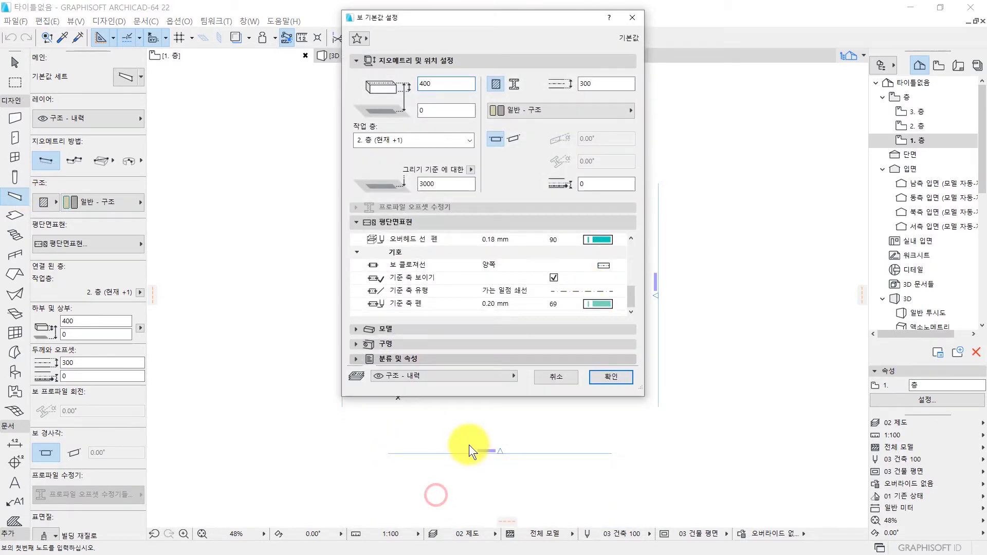
scroll(424, 454, down, 3)
scroll(408, 431, down, 5)
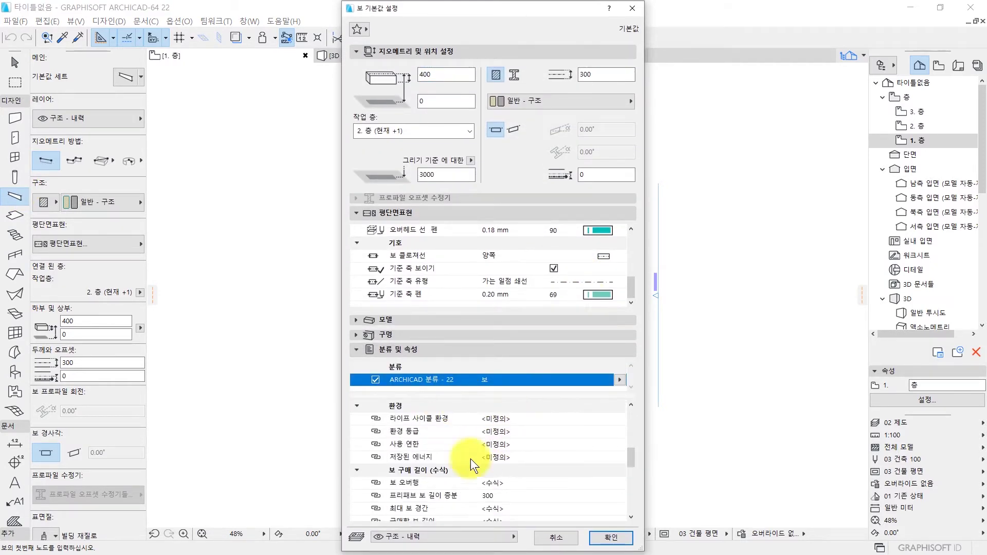
scroll(468, 448, up, 6)
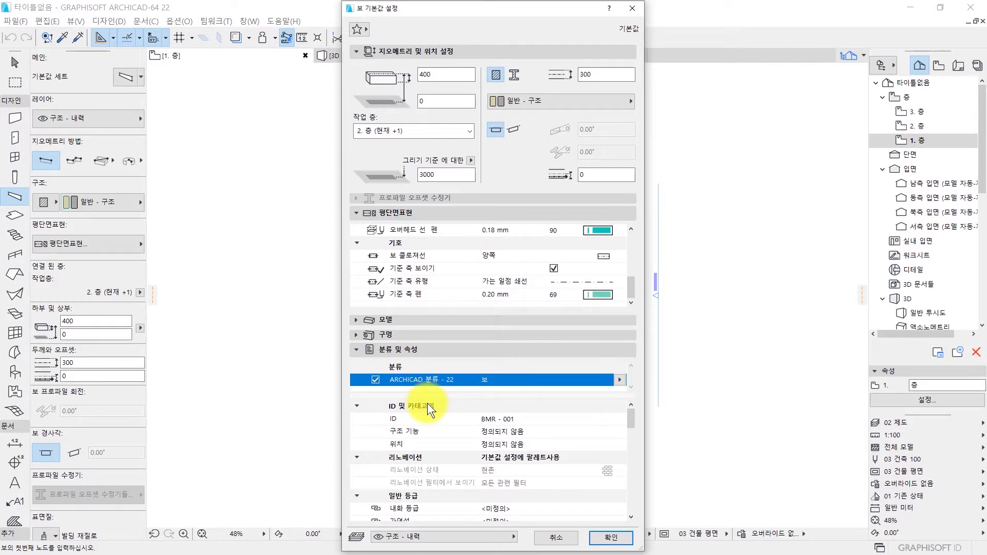
key(Return)
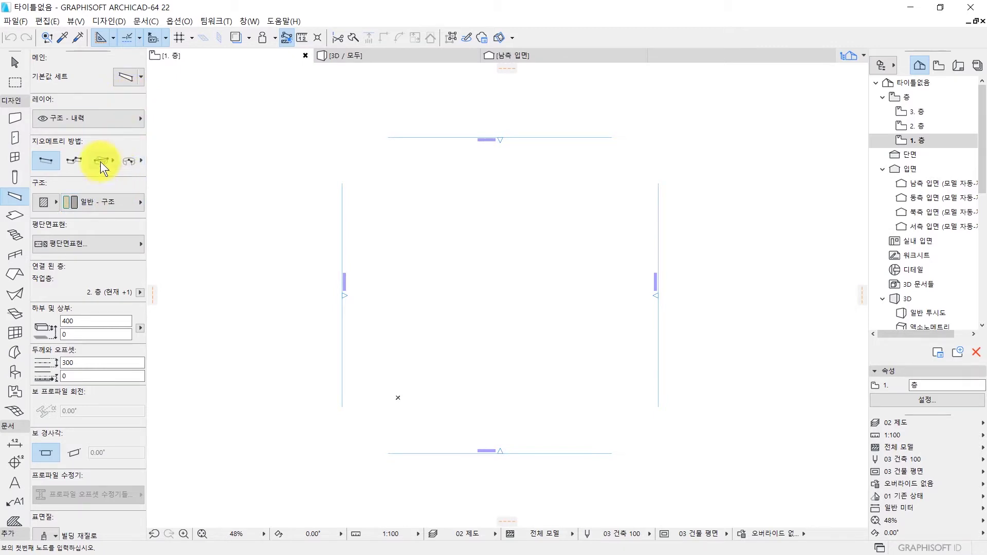
double_click(15, 197)
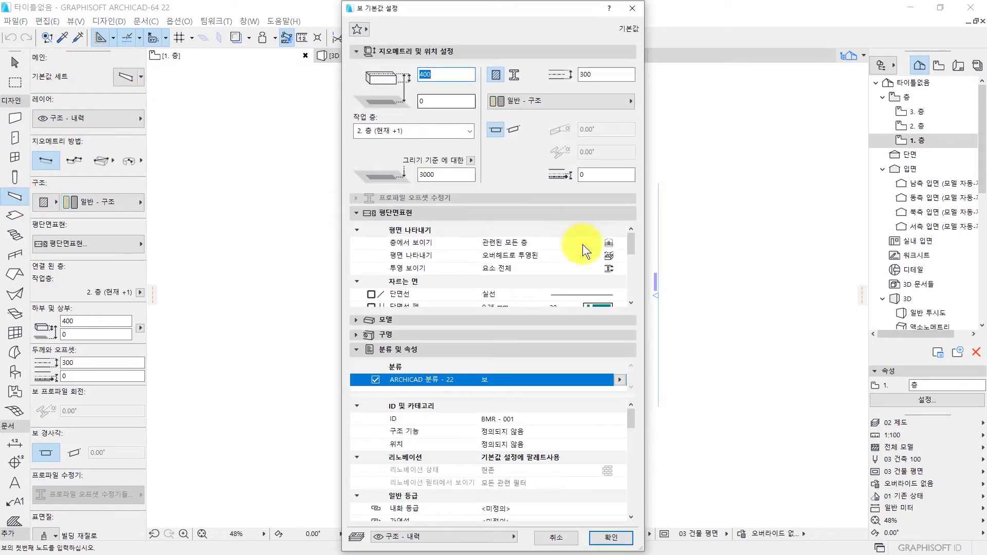
key(Return)
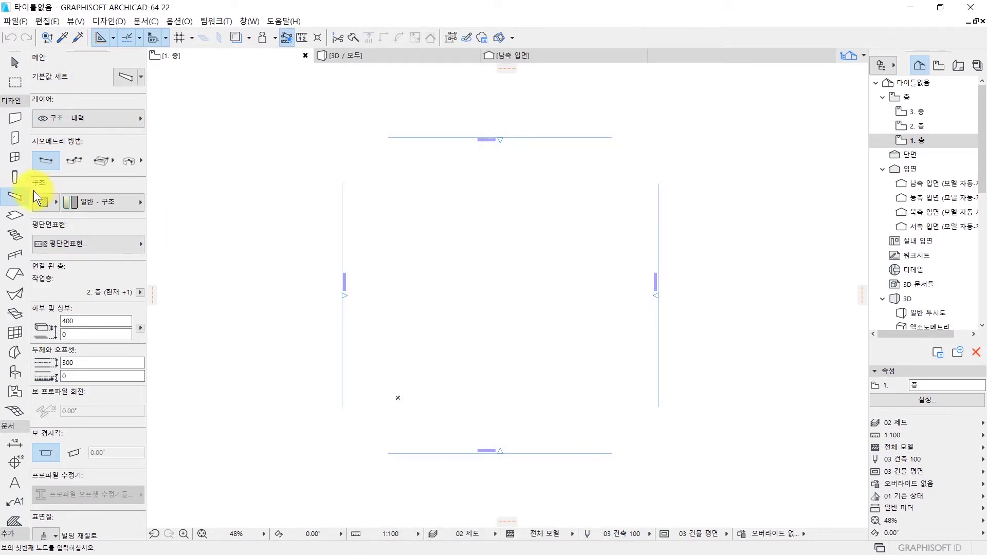
Set the column core size to 500 × 500 and place one column in the floor plan
click(11, 177)
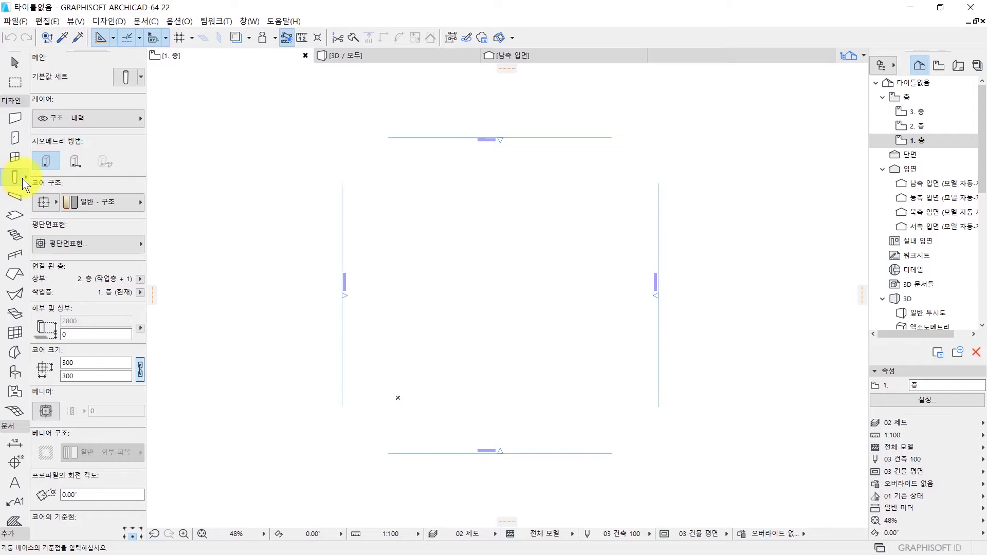
double_click(111, 363)
text(500)
key(Return)
click(467, 250)
Set the column core size to 1000 × 1000 and place a second column beside the first
scroll(504, 283, up, 5)
double_click(113, 363)
text(1000)
click(434, 153)
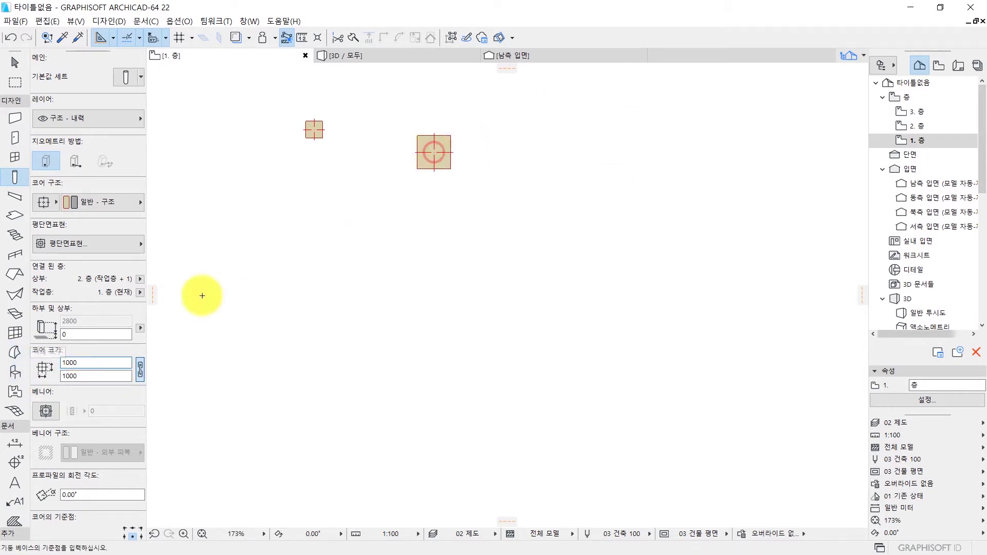
Set the column core size to 2000 × 2000, place a third column below the others, and leave the Column tool
click(84, 364)
double_click(85, 364)
text(2000)
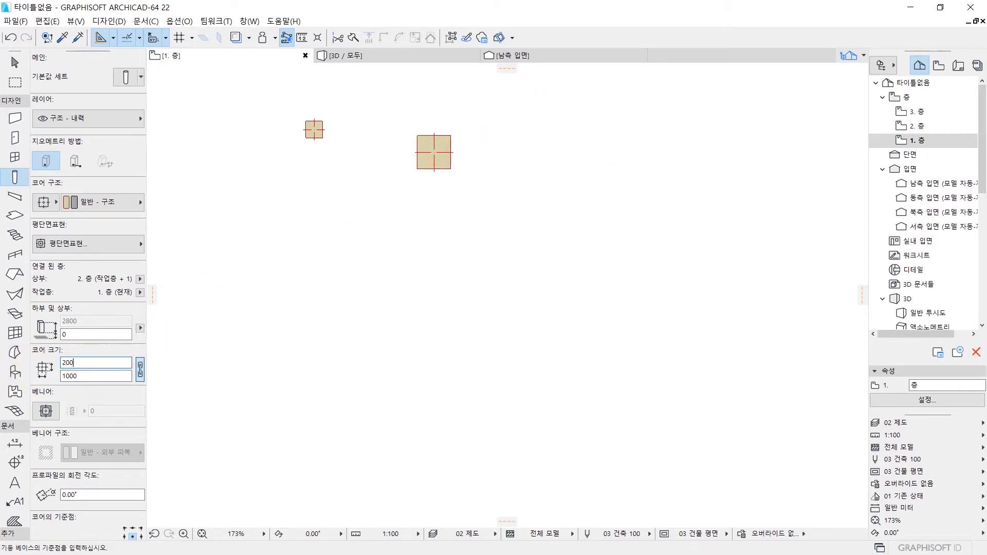
click(507, 236)
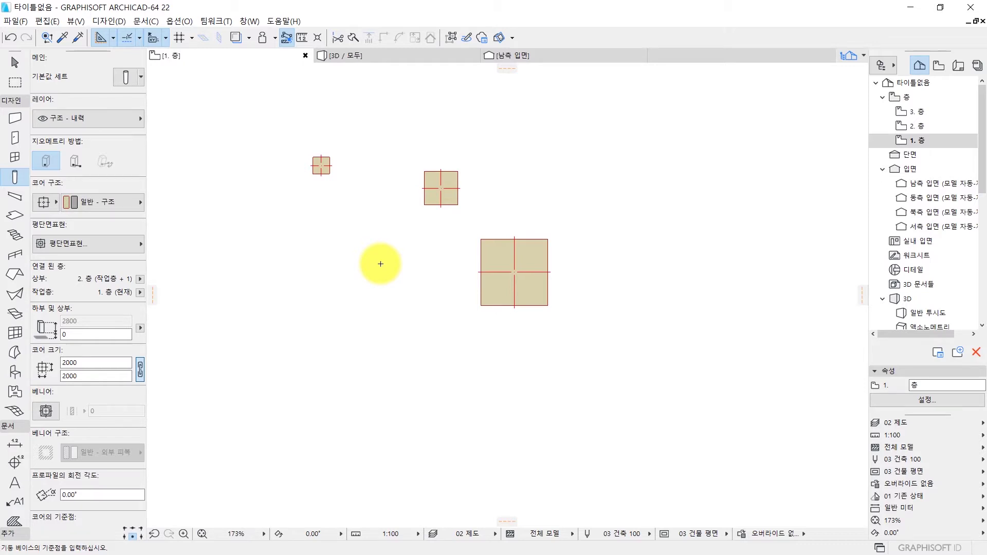
key(Escape)
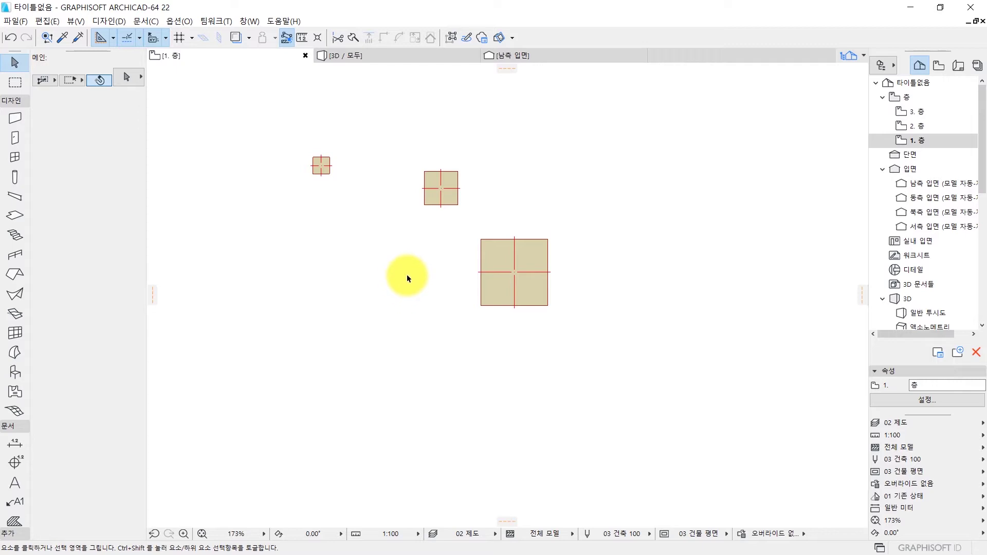
Undock the Info Box and Navigator palettes from the workspace edges and close both
drag(99, 54, 375, 188)
click(582, 176)
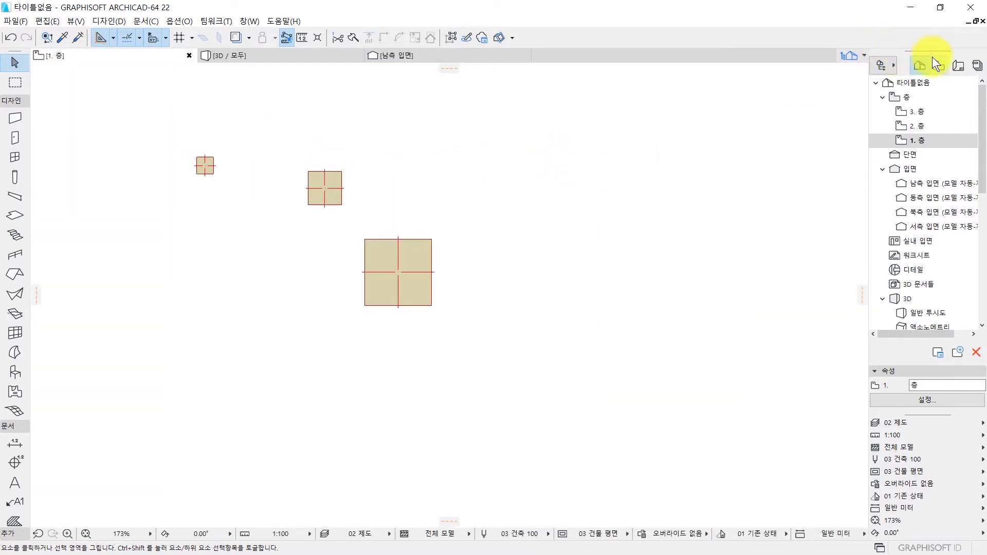
drag(946, 51, 668, 82)
click(697, 67)
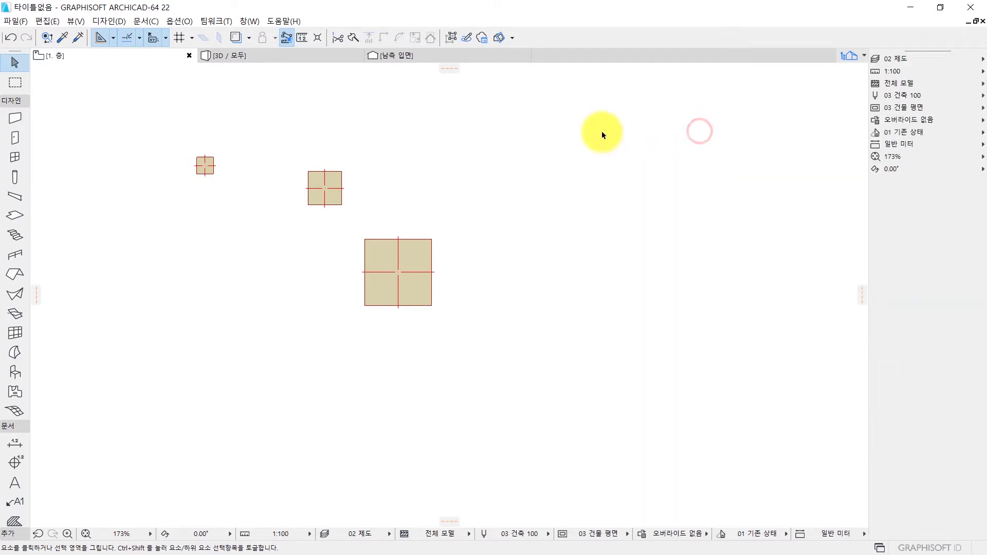
Bring back the closed Info Box and Navigator with the command that shows only the main palettes
click(249, 20)
mouse_move(276, 156)
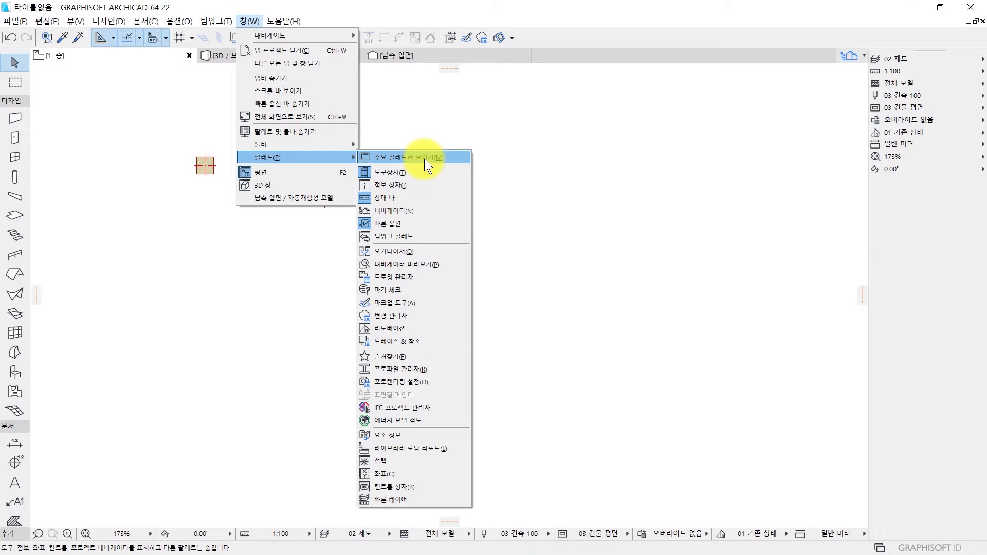
click(424, 158)
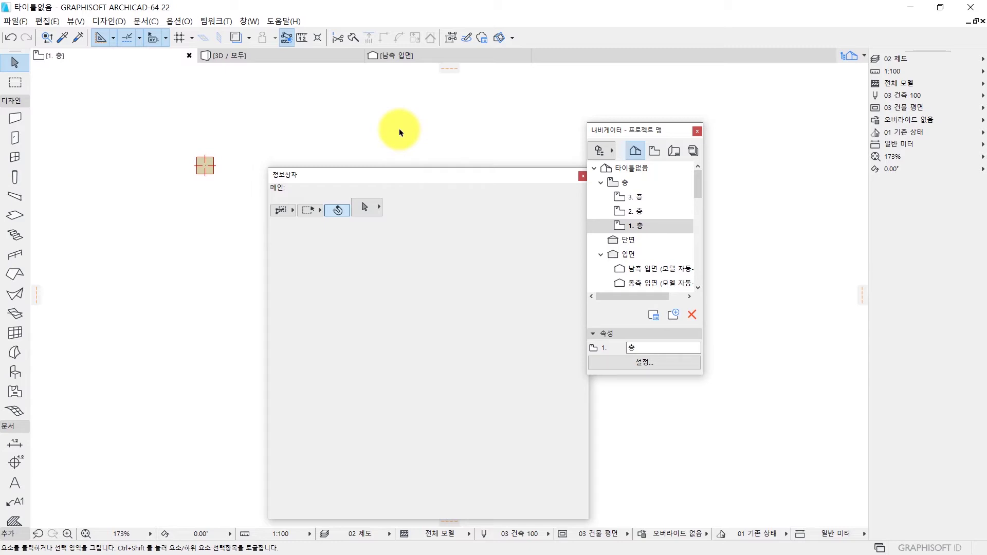
Close the Toolbox, Info Box, Navigator and Quick Options palettes, undocking the docked ones first
drag(14, 50, 126, 116)
click(436, 125)
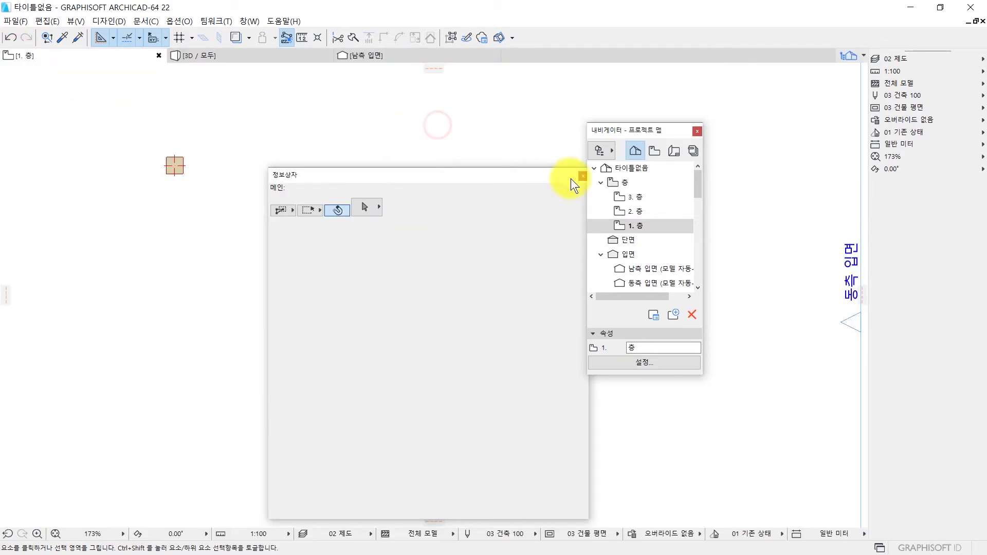
click(583, 176)
click(697, 131)
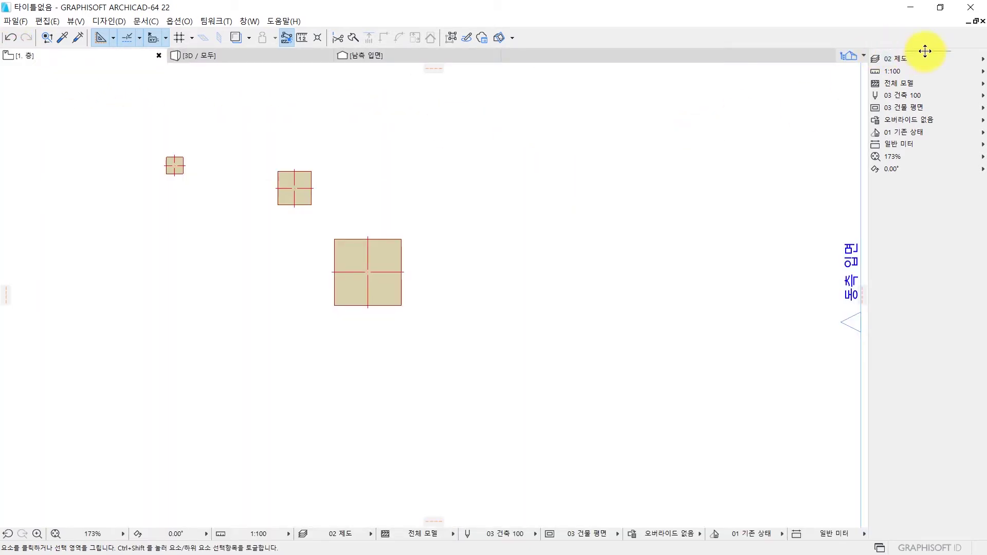
drag(925, 51, 716, 121)
click(743, 127)
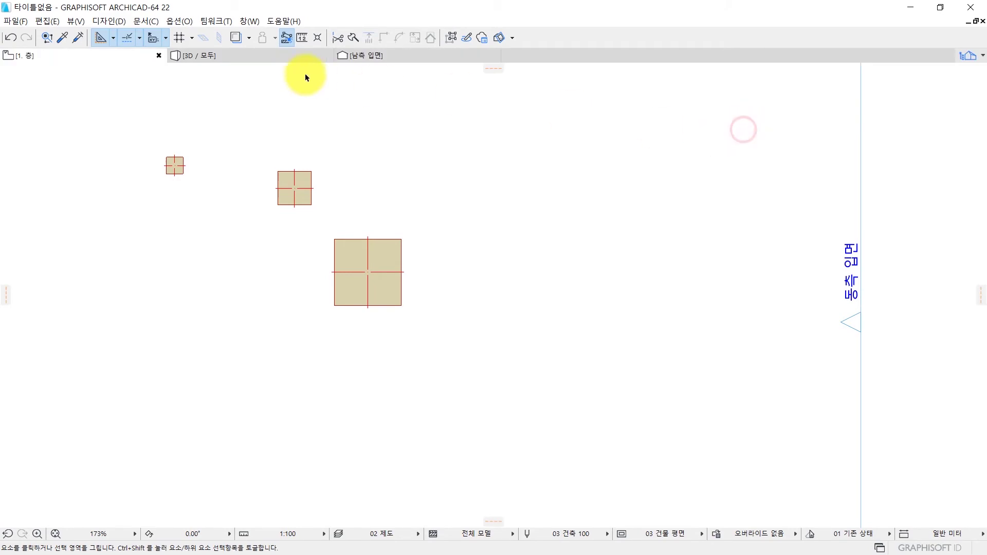
Restore all the closed palettes at once by showing only the main palettes
click(251, 22)
mouse_move(347, 151)
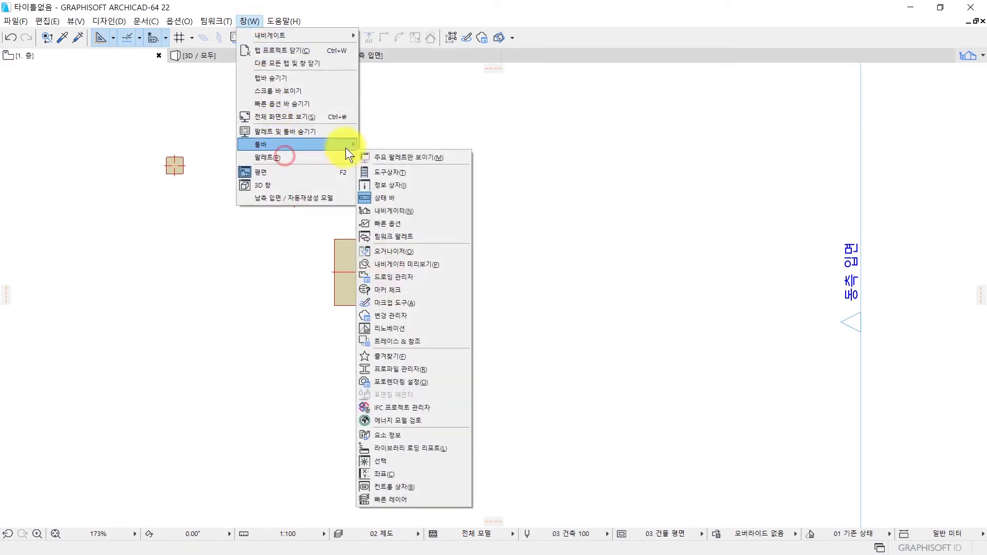
click(384, 154)
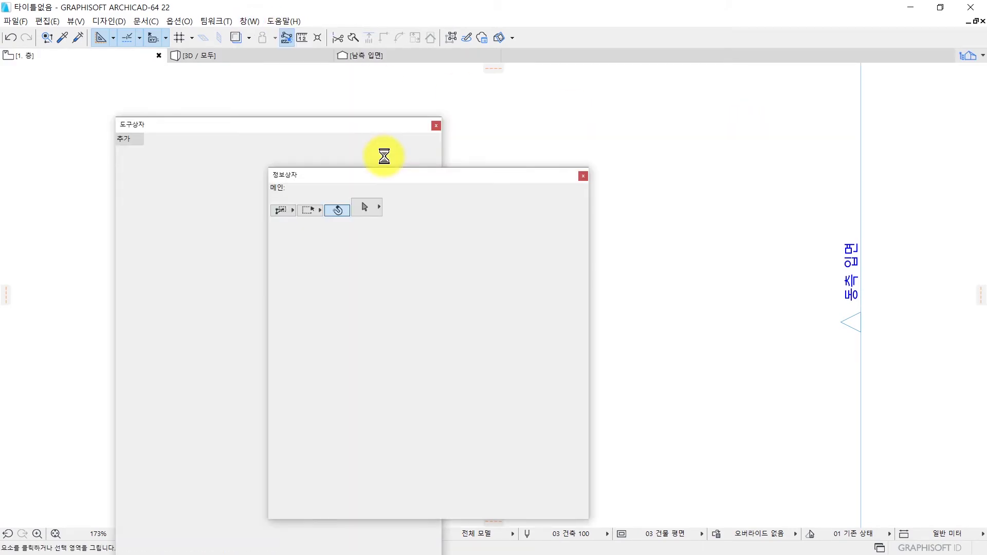
Dock the floating Toolbox as a narrow vertical strip and dock the Info Box vertically between it and the plan
drag(275, 132, 7, 149)
mouse_move(410, 174)
mouse_down()
mouse_move(81, 138)
mouse_move(38, 216)
mouse_up()
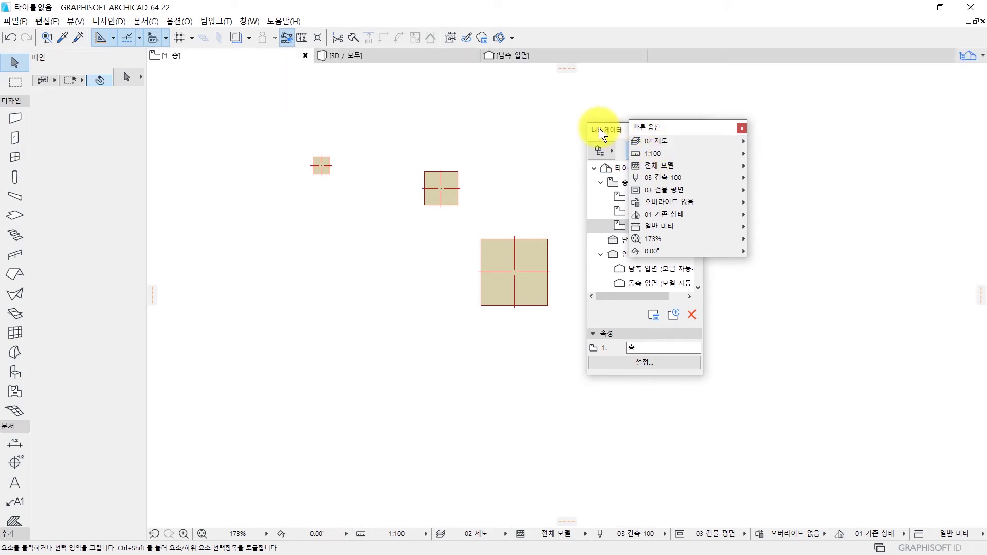
Dock the floating Navigator on the side of the plan opposite the Toolbox, with the Quick Options palette docked beneath it
drag(599, 127, 972, 84)
drag(674, 126, 938, 529)
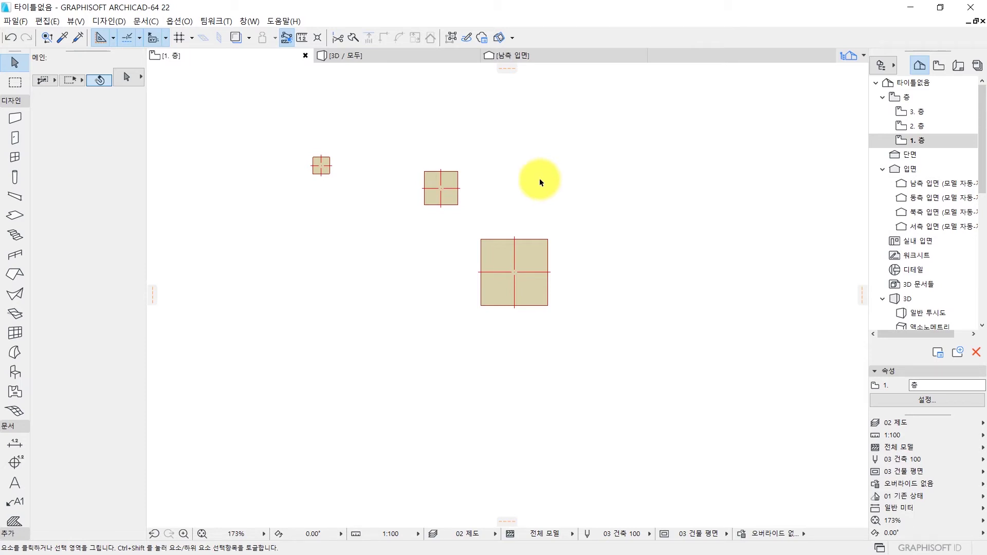
Open the new project settings and view the available work environment profiles, keeping the current profile (현재 프로파일)
click(19, 22)
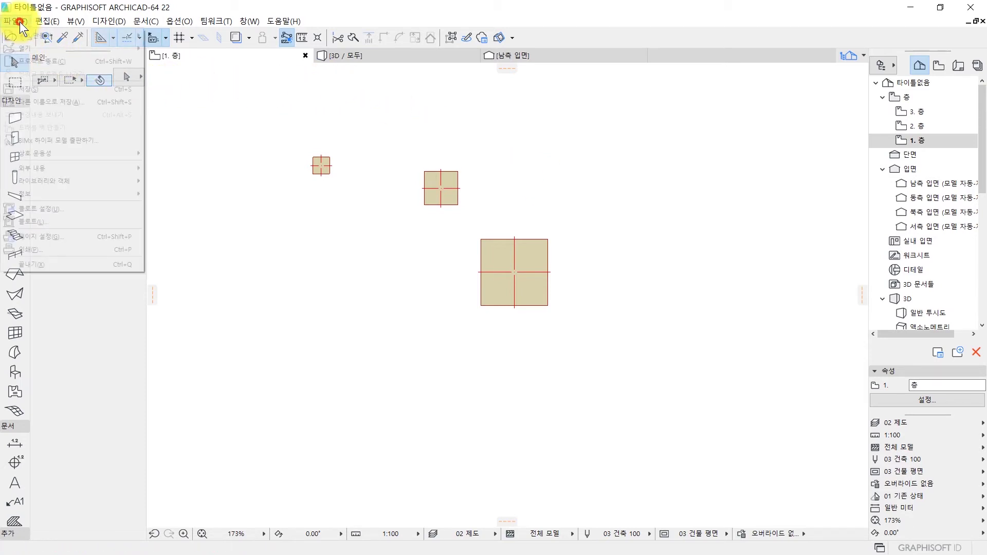
mouse_move(30, 36)
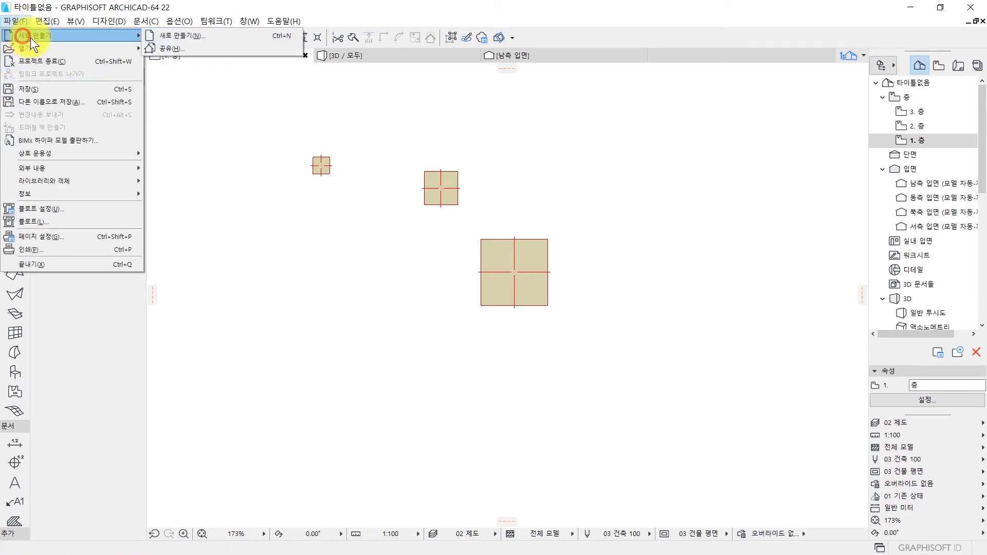
click(215, 39)
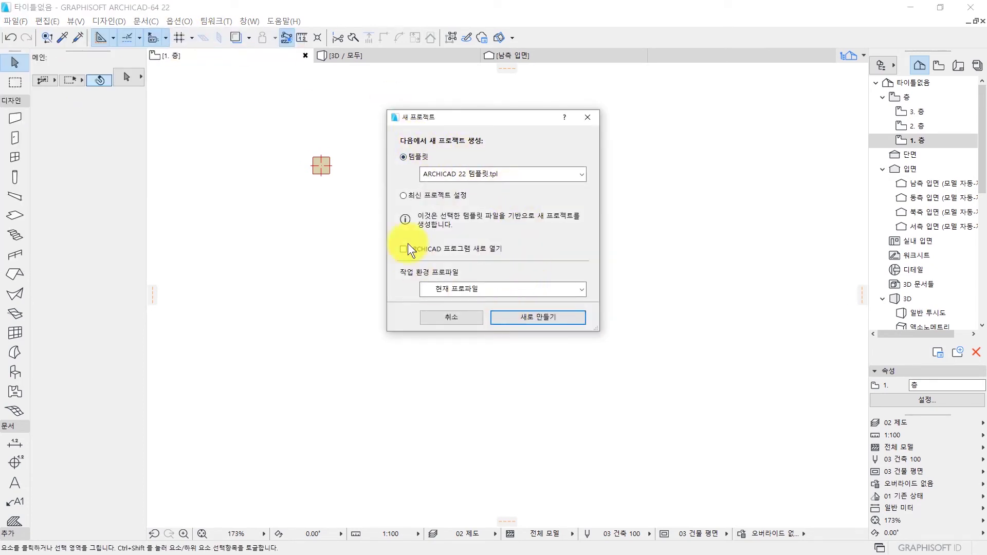
click(474, 289)
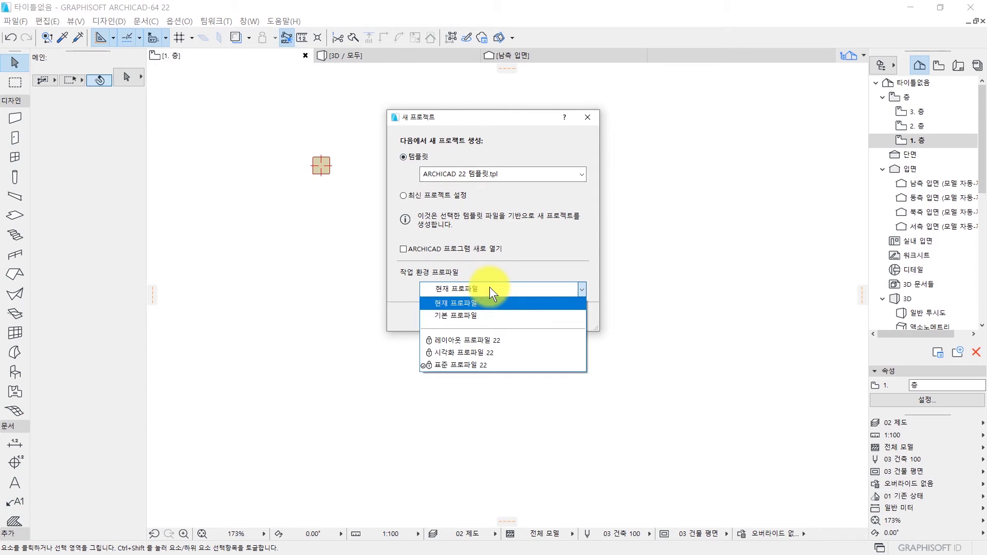
click(489, 287)
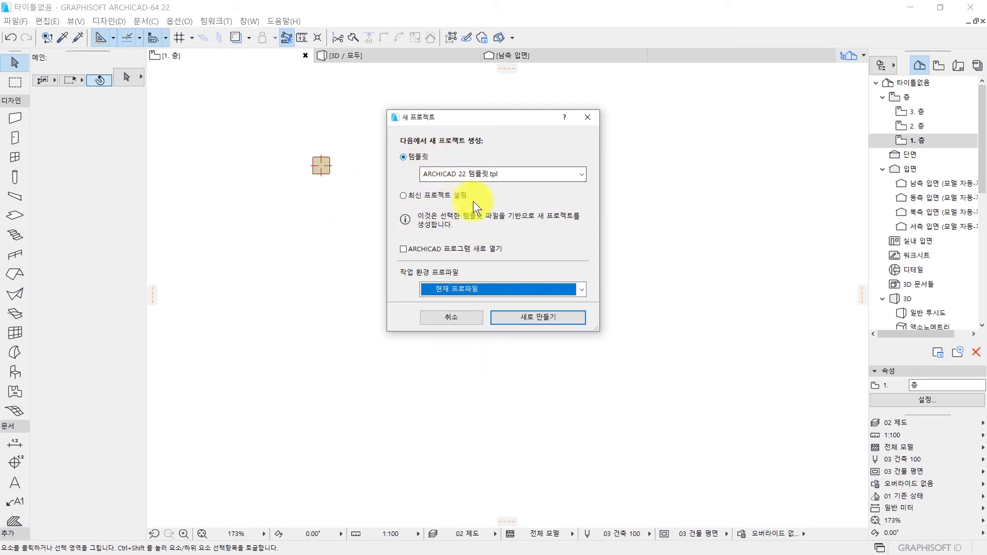
Examine the work environment profile choices for the new project, comparing the current profile with the default and standard ones
click(439, 289)
click(439, 289)
click(439, 288)
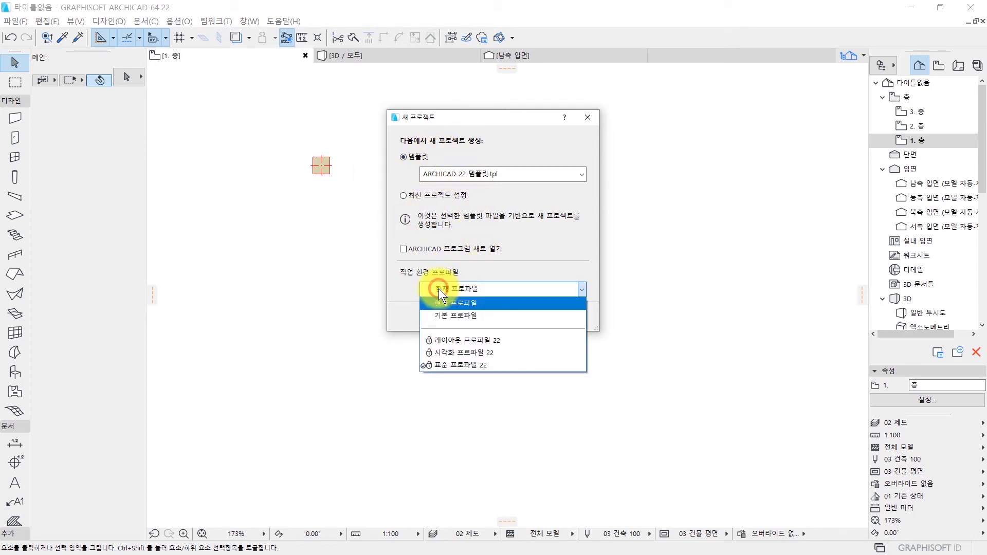
click(442, 287)
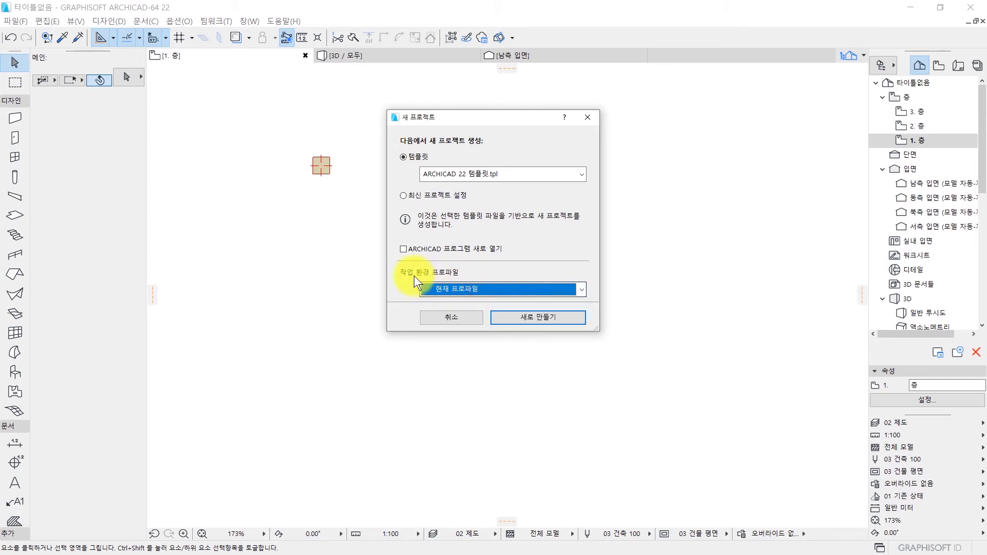
click(452, 286)
click(470, 305)
click(486, 293)
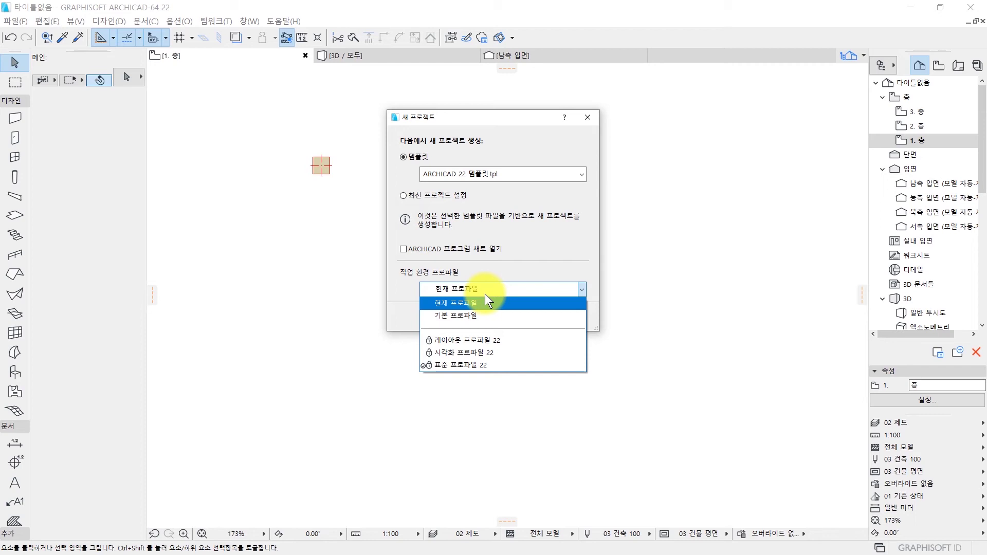
click(485, 295)
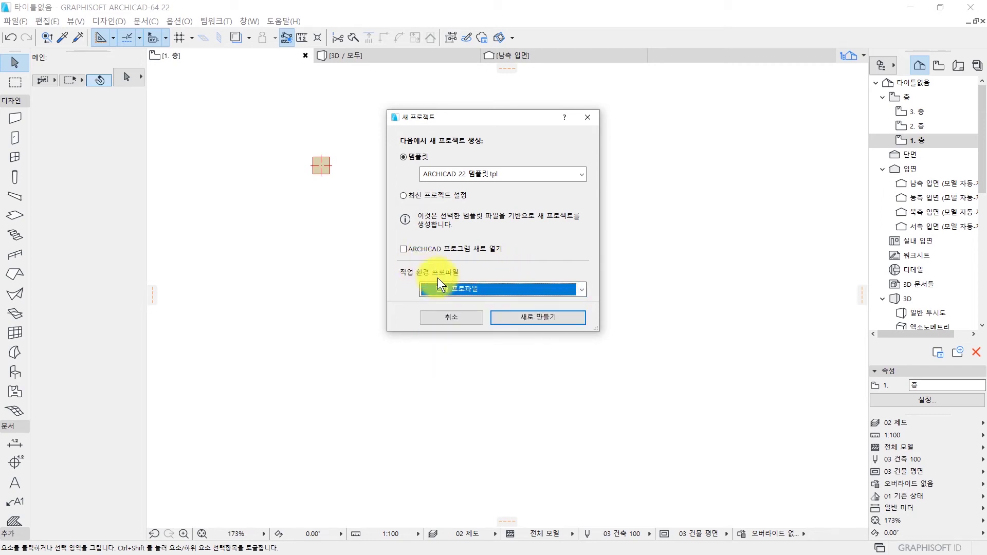
click(489, 288)
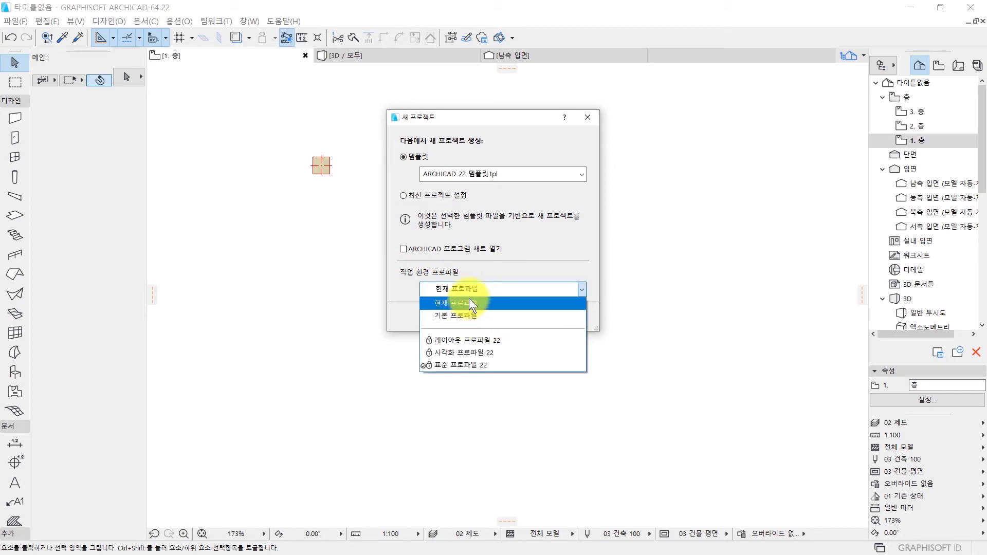
click(469, 304)
Create a new project from the ARCHICAD 22 template with the default work environment profile (기본 프로파일)
click(454, 290)
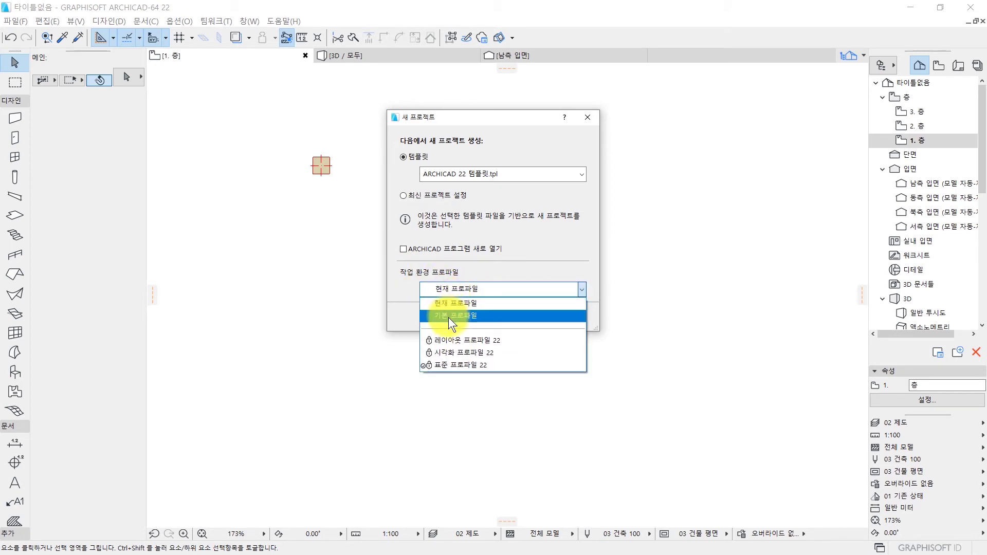
click(448, 317)
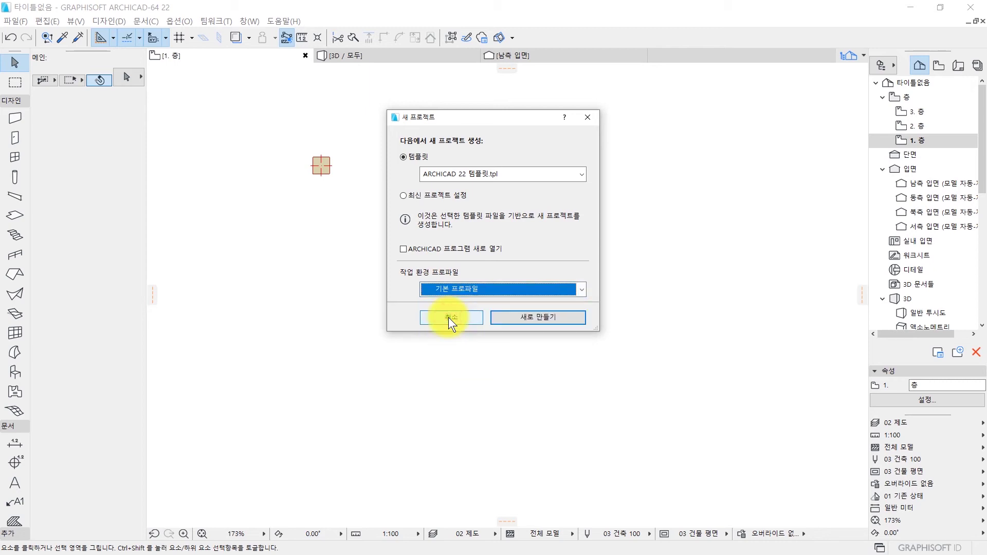
click(547, 318)
click(465, 221)
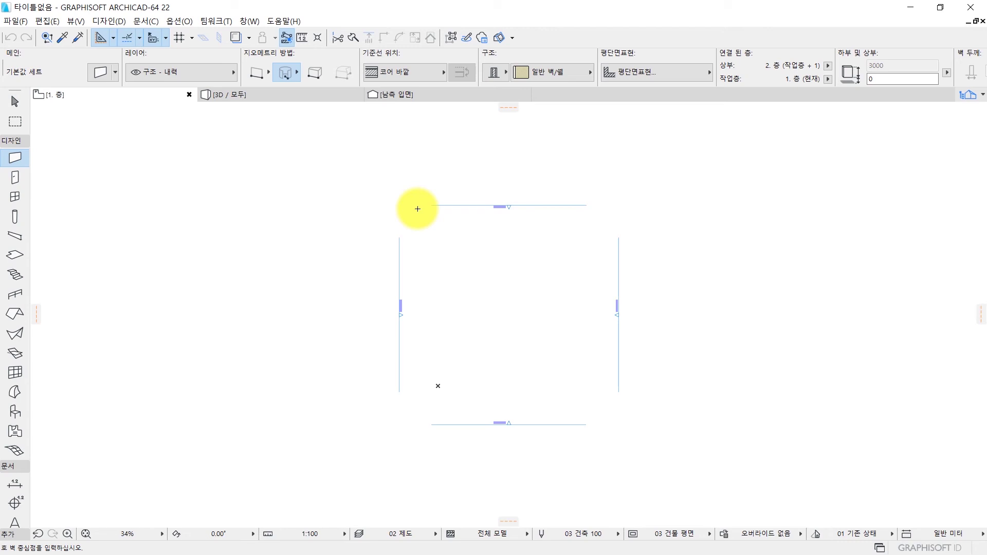
Dock the Info Box vertically between the Toolbox and the plan, and show the Navigator and Quick Options docked on the plan's opposite side
drag(4, 66, 20, 129)
click(249, 21)
click(273, 35)
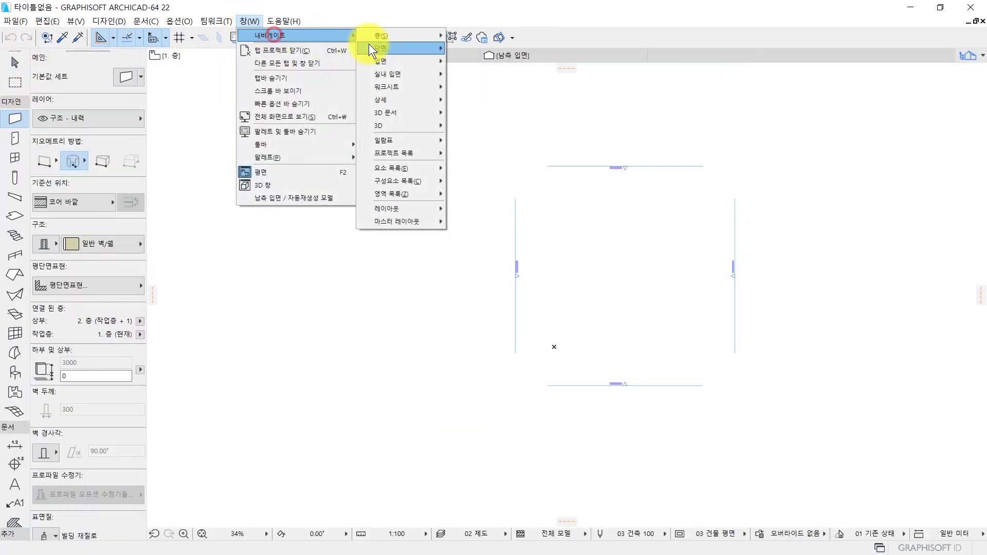
mouse_move(315, 157)
click(410, 155)
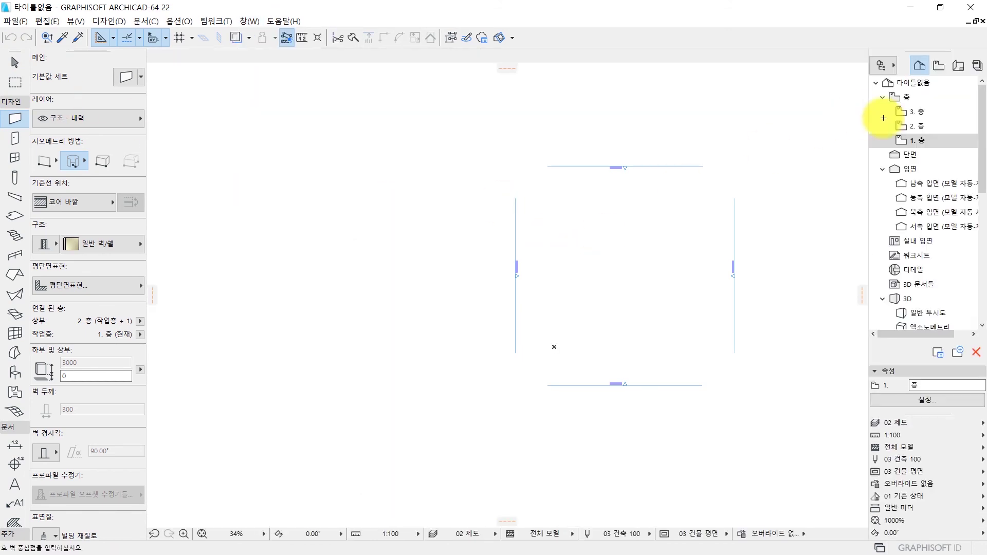
Create another new project from the ARCHICAD 22 template with the current work environment profile (현재 프로파일)
click(16, 21)
mouse_move(20, 34)
click(225, 36)
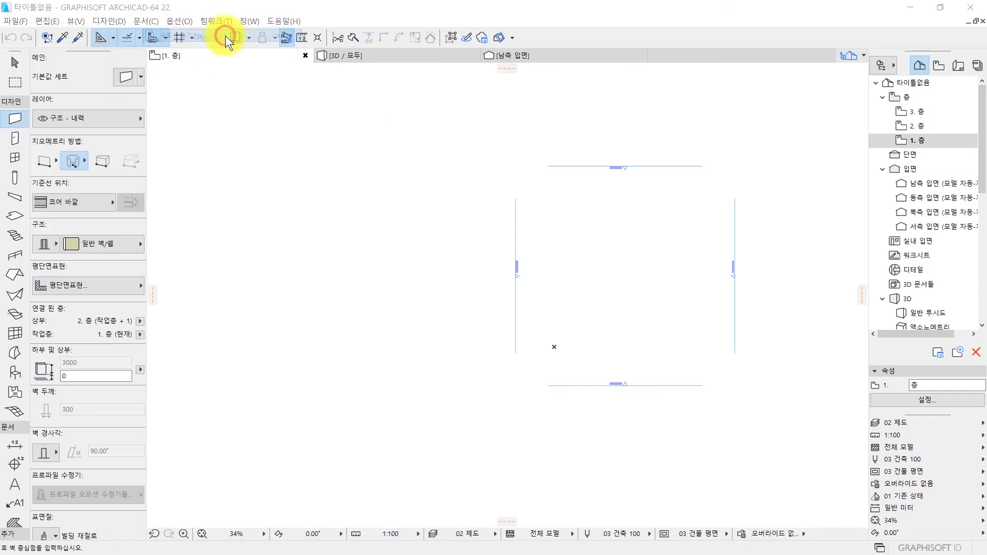
click(463, 288)
click(461, 305)
click(445, 289)
click(454, 304)
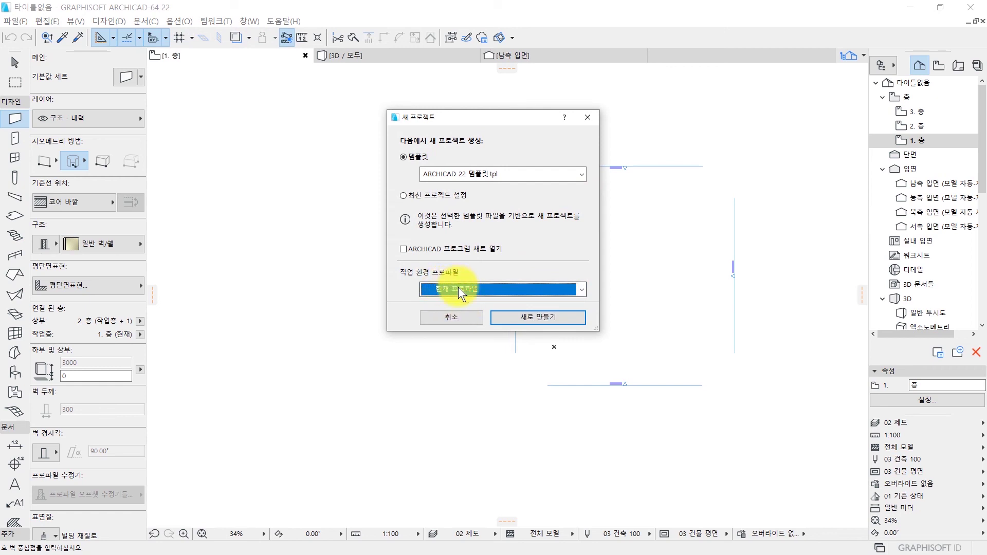
click(549, 319)
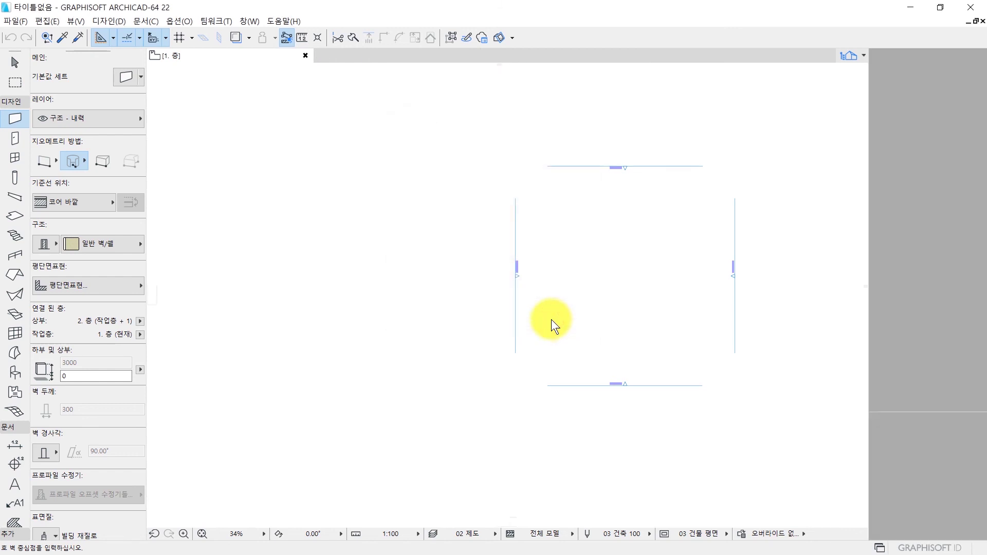